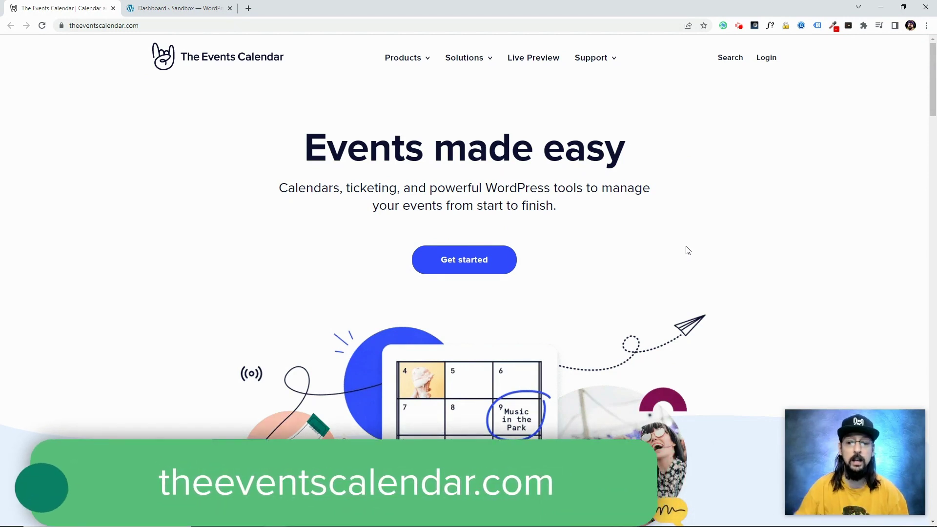
# - Switch from The Events Calendar homepage to the 'Dashboard ‹ Sandbox — WordPress' browser tab
pyautogui.moveTo(425, 58)
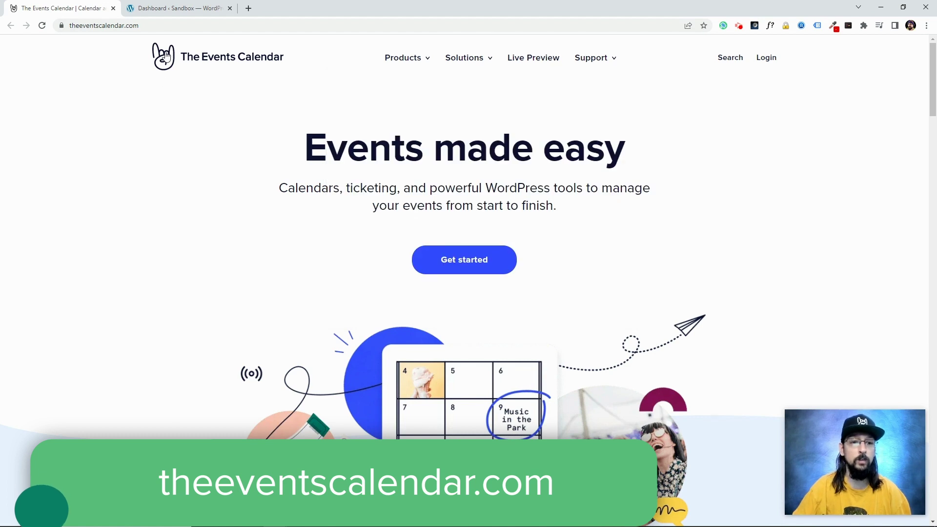
# - Switch to the WordPress Sandbox dashboard and open Tickets > Settings
pyautogui.click(171, 8)
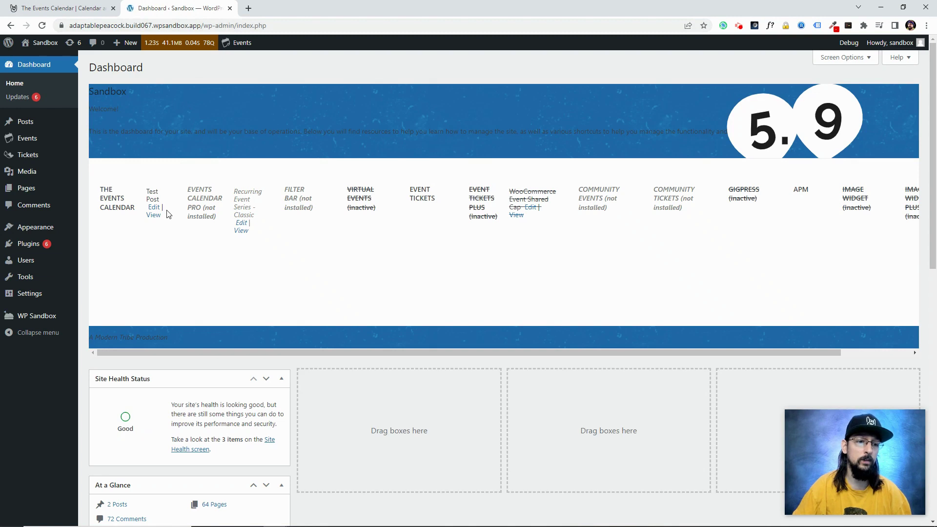
pyautogui.moveTo(2, 153)
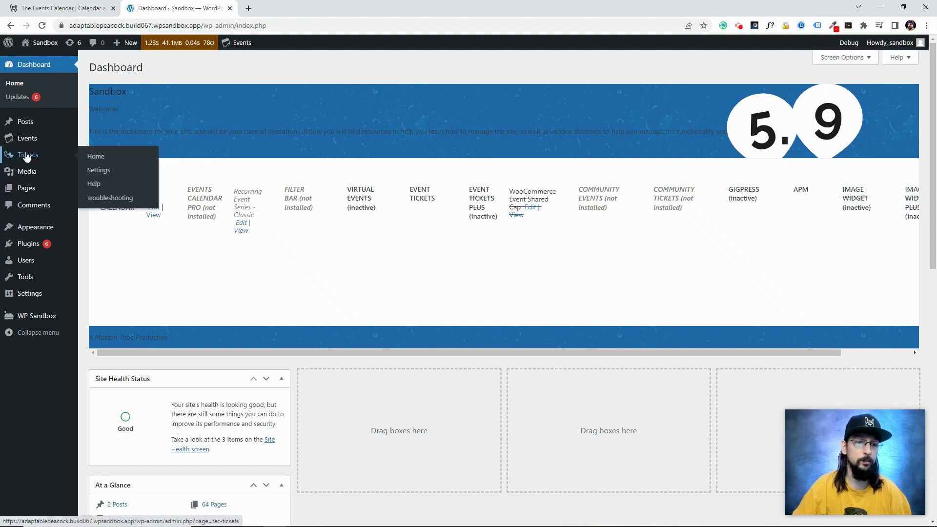
pyautogui.click(97, 171)
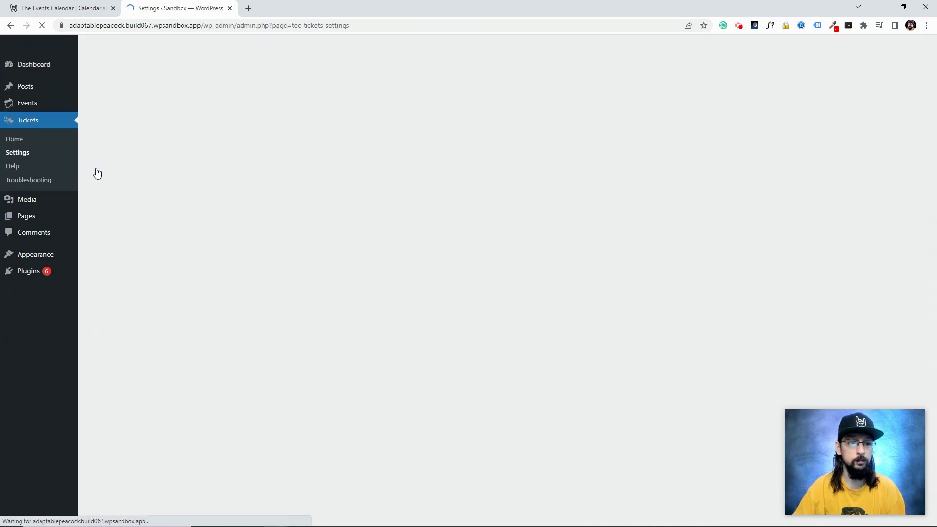
# - Review the General tab options, including post types that can have tickets and the RSVP form
pyautogui.scroll(-2, 140, 274)
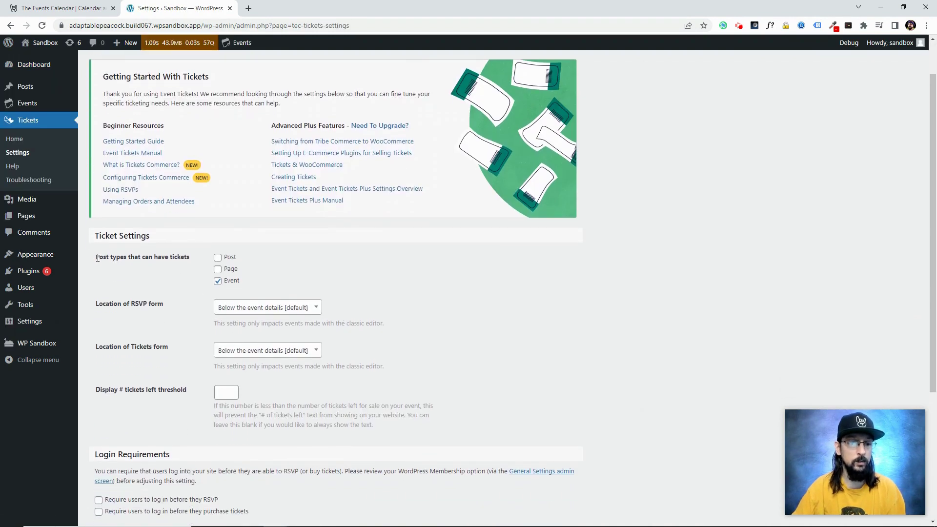
pyautogui.moveTo(97, 257); pyautogui.dragTo(192, 260)
pyautogui.click(192, 261)
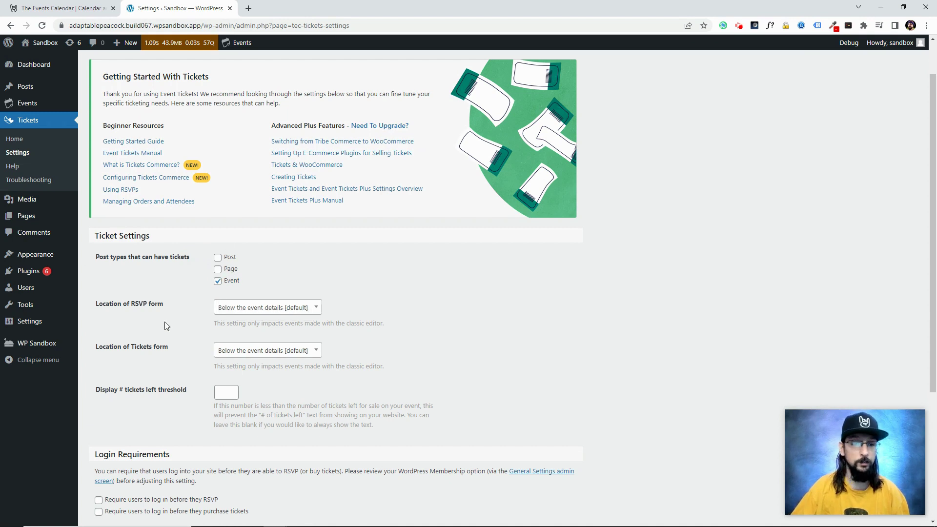
pyautogui.scroll(-2, 161, 321)
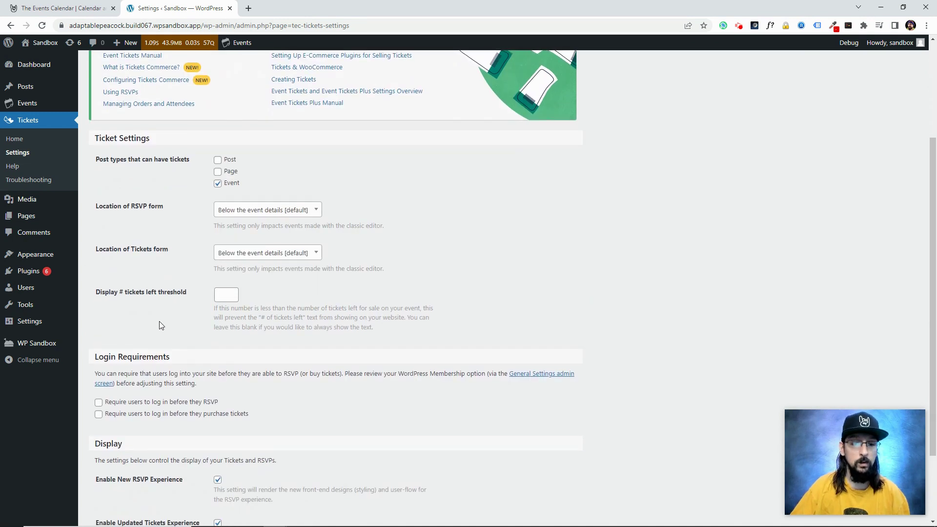
pyautogui.doubleClick(136, 205)
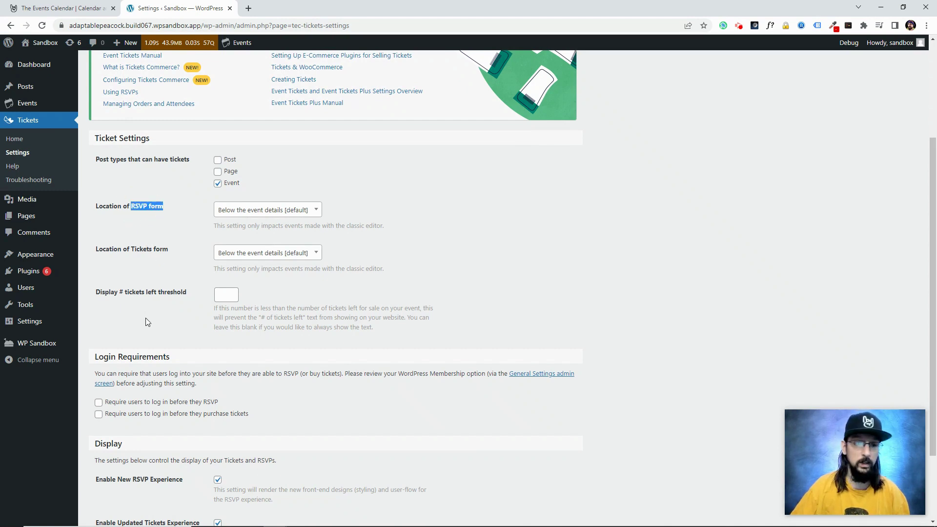
pyautogui.scroll(-2, 151, 302)
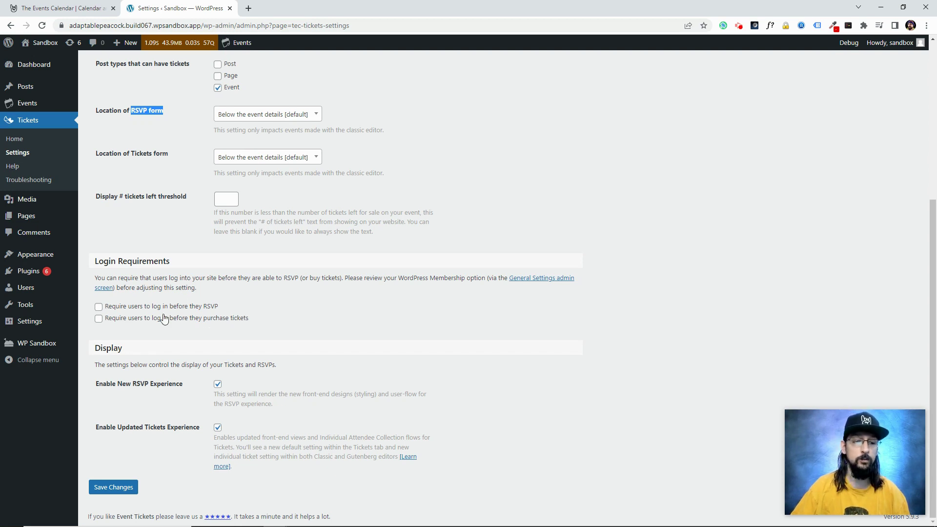
pyautogui.scroll(5, 165, 318)
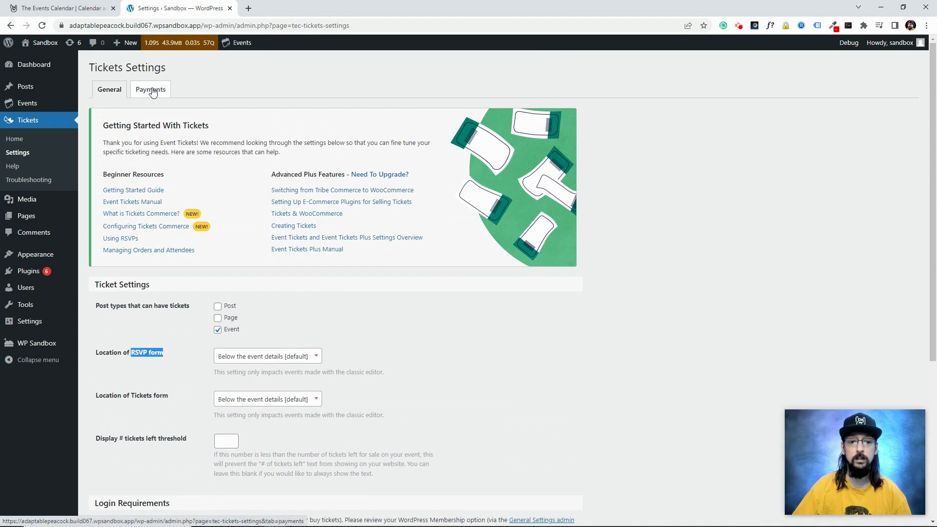
# - On the Payments tab, enable Tickets Commerce, save, and open the Stripe gateway settings
pyautogui.click(152, 90)
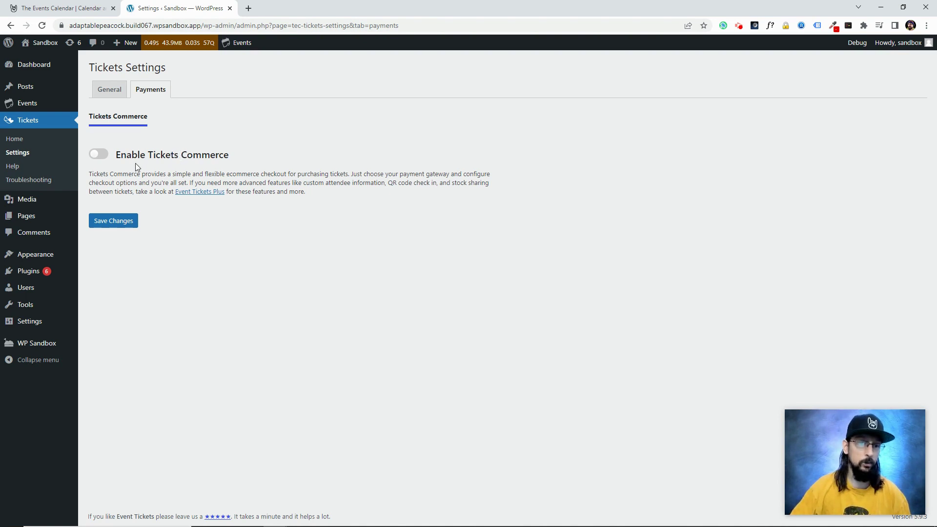
pyautogui.click(98, 156)
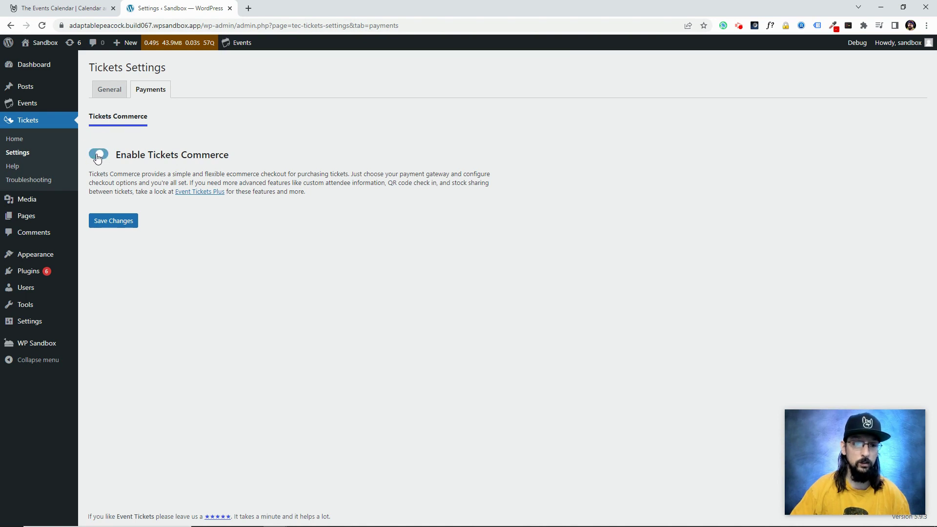
pyautogui.click(114, 226)
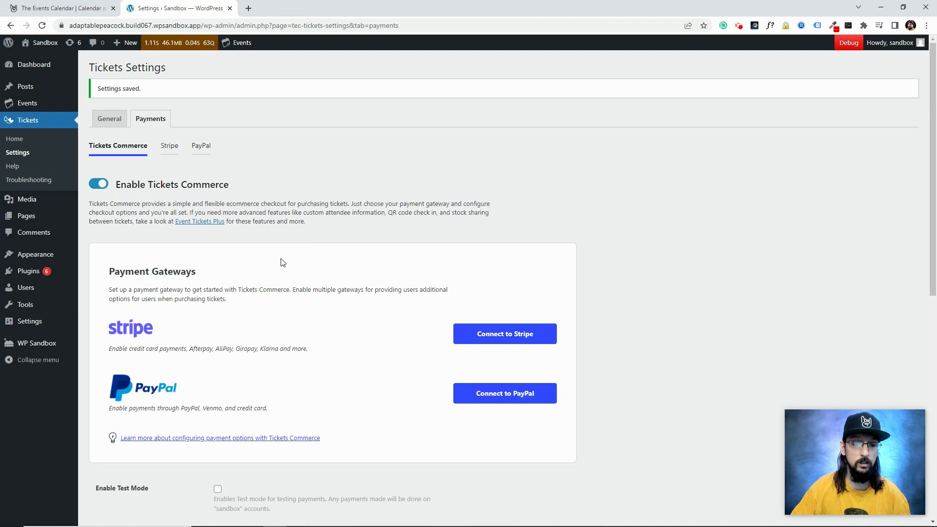
pyautogui.scroll(-3, 279, 262)
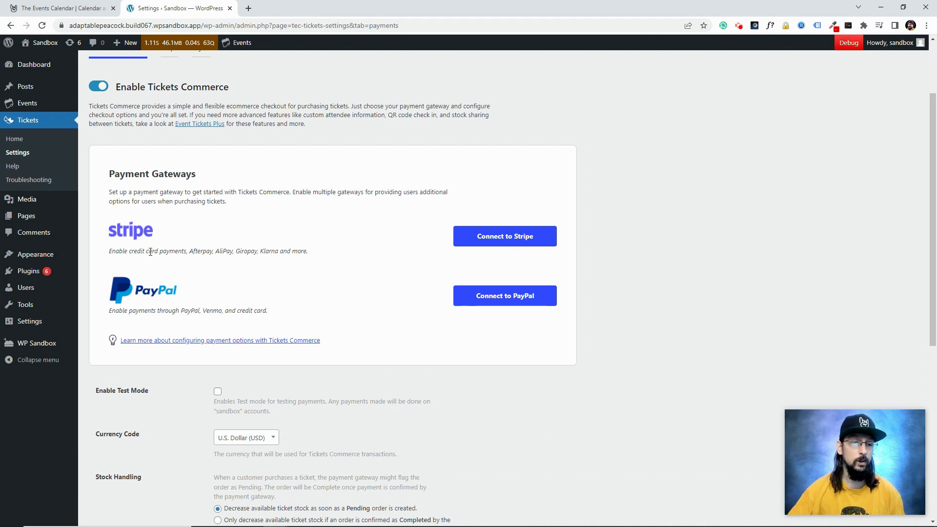
pyautogui.click(503, 238)
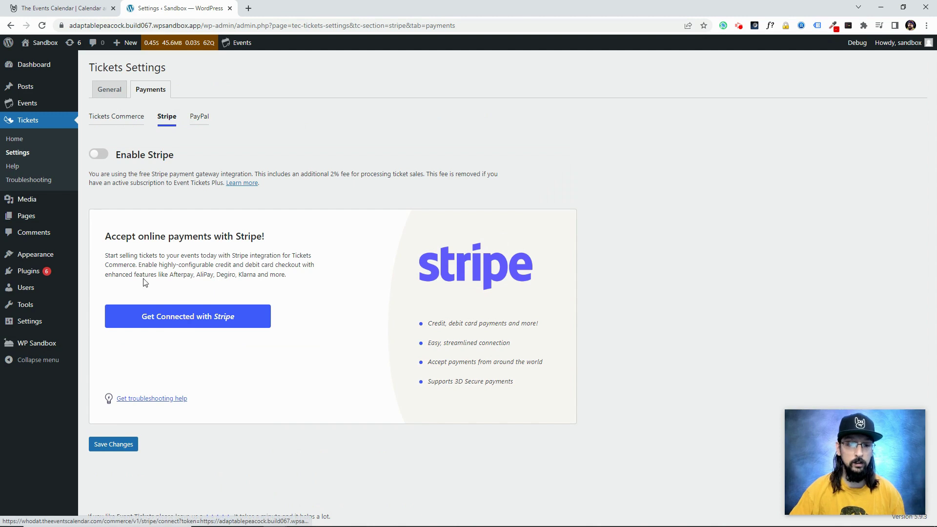
# - Log in to Stripe with the saved credentials and verification code, then connect the chosen account
pyautogui.click(200, 324)
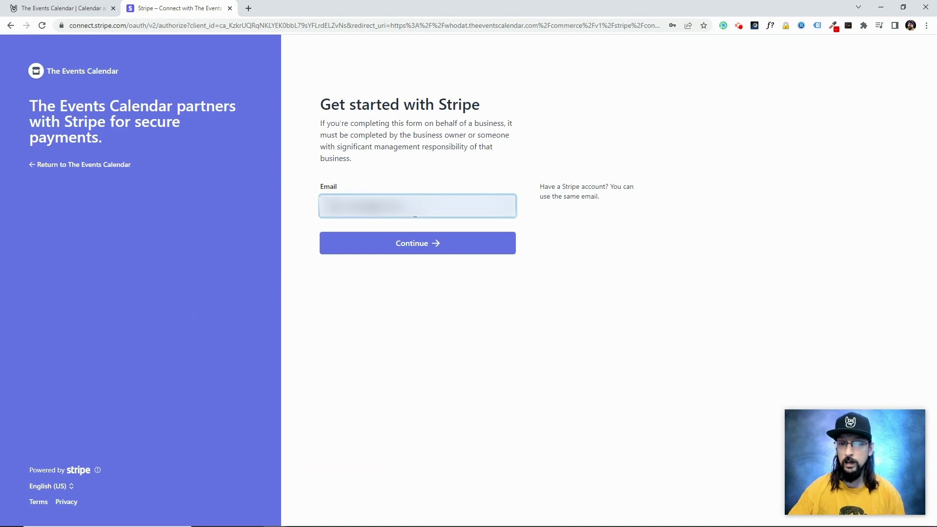
pyautogui.click(416, 243)
pyautogui.click(404, 209)
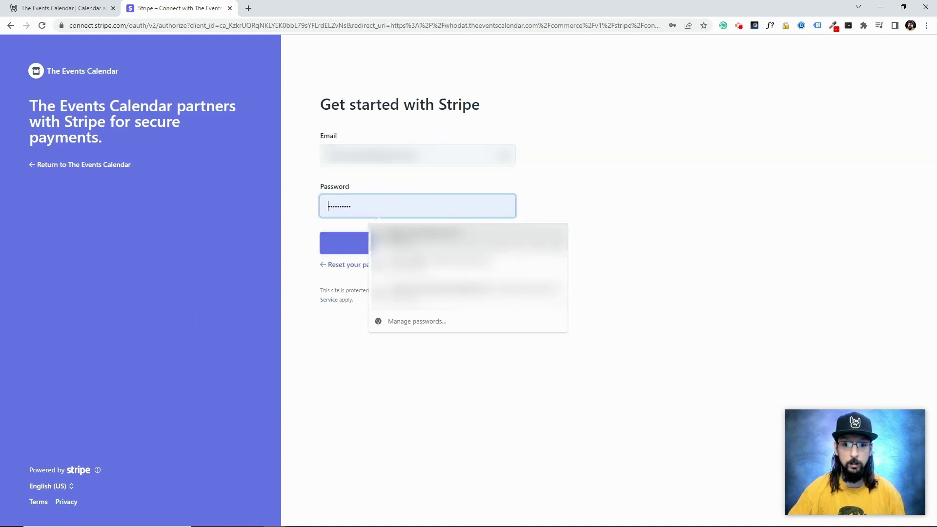
pyautogui.click(400, 239)
pyautogui.click(401, 242)
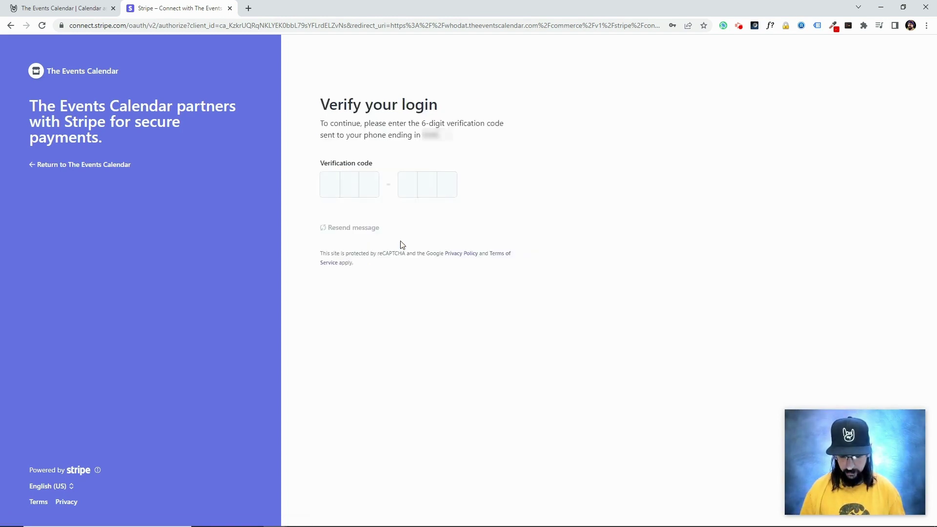
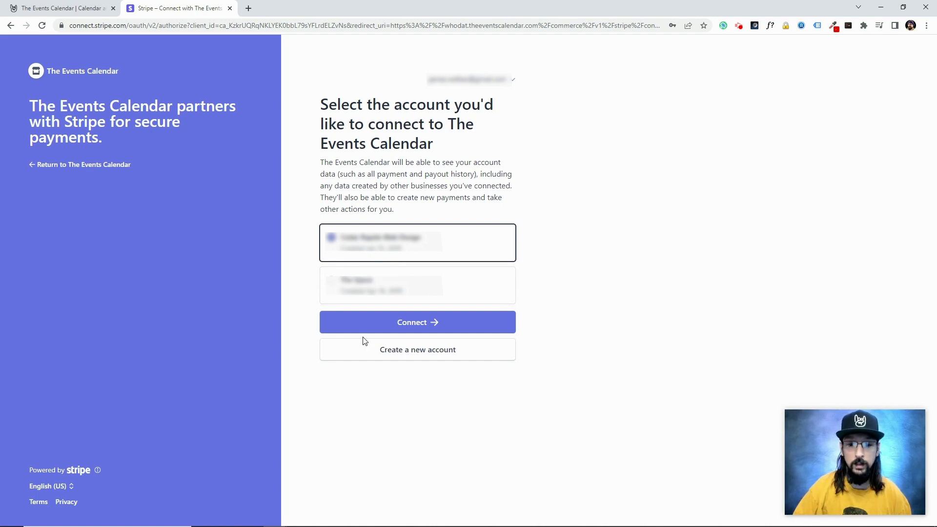
pyautogui.click(423, 321)
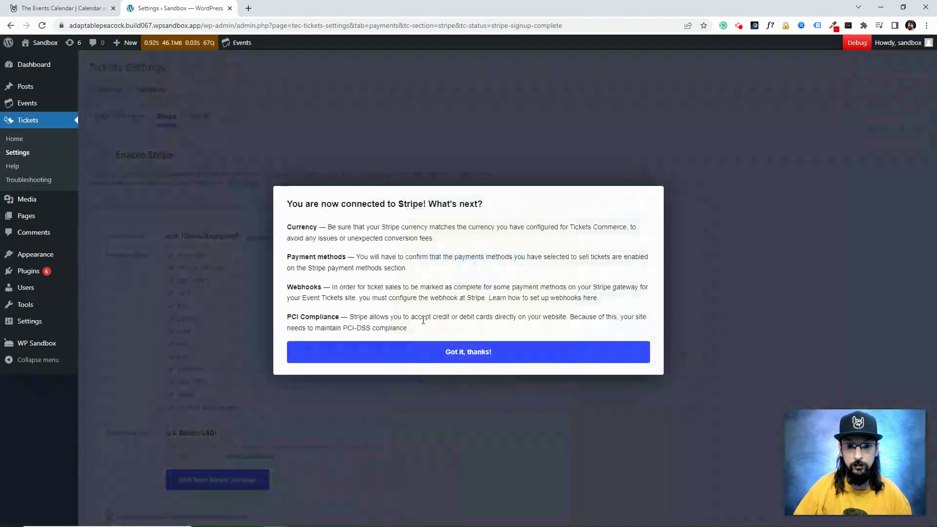
# - Dismiss the Stripe connection notice, switch Enable Stripe on, and save the settings
pyautogui.click(450, 350)
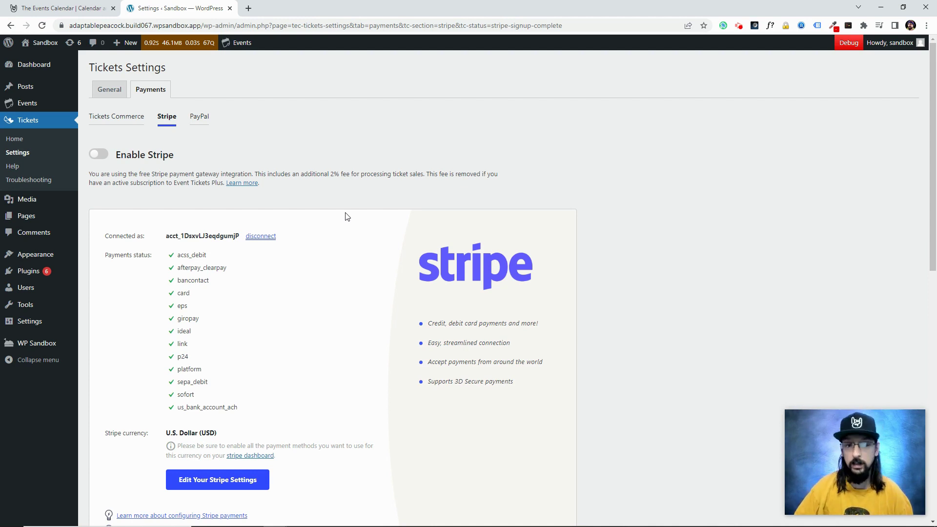
pyautogui.scroll(-1, 341, 230)
pyautogui.scroll(1, 331, 215)
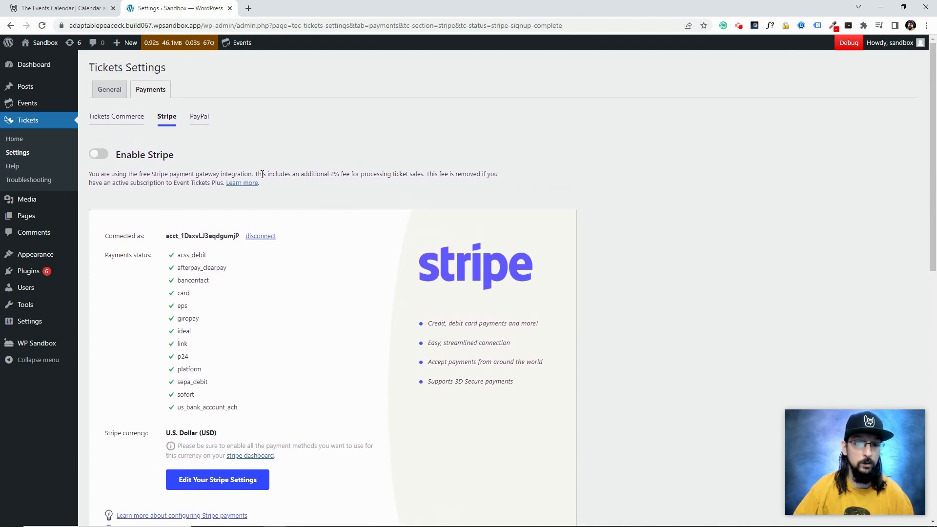
pyautogui.click(99, 155)
pyautogui.scroll(-11, 126, 236)
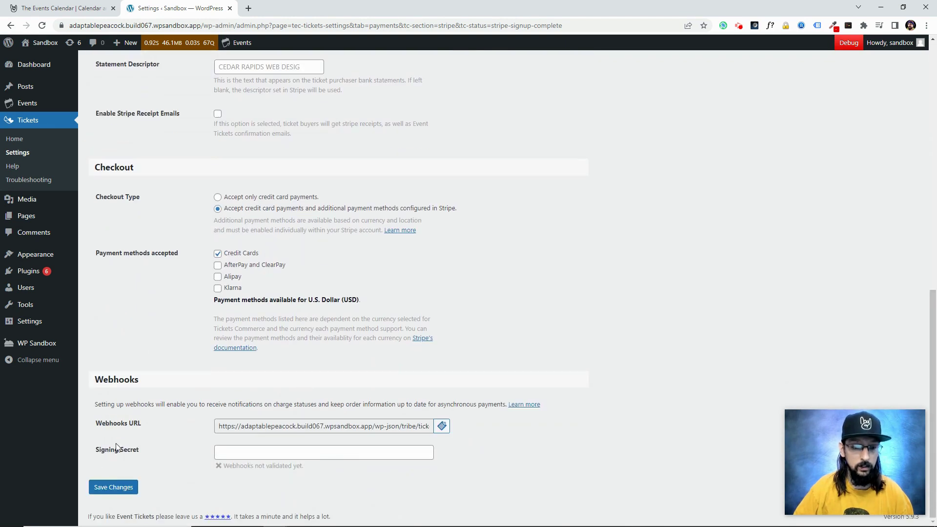
pyautogui.click(119, 490)
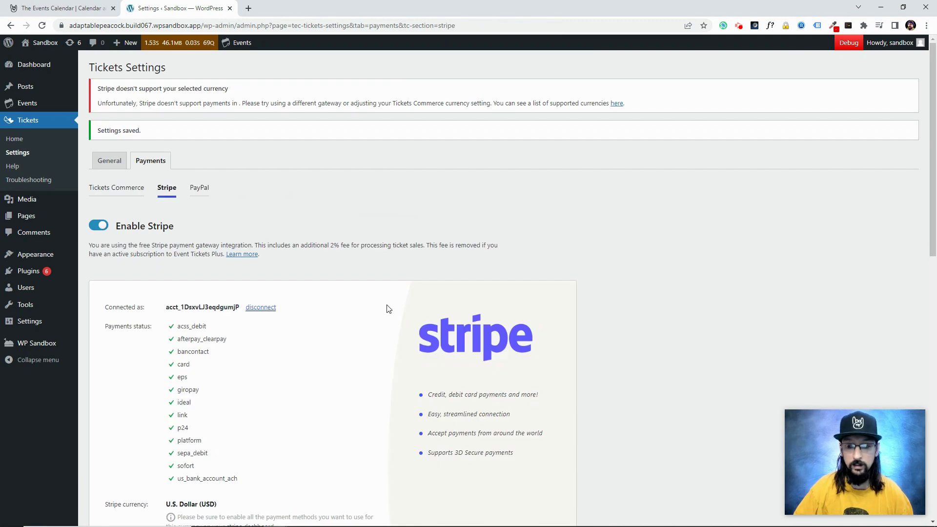
# - Switch Enable Stripe back off, save again, and go to the PayPal payment settings
pyautogui.scroll(-8, 388, 306)
pyautogui.scroll(6, 323, 292)
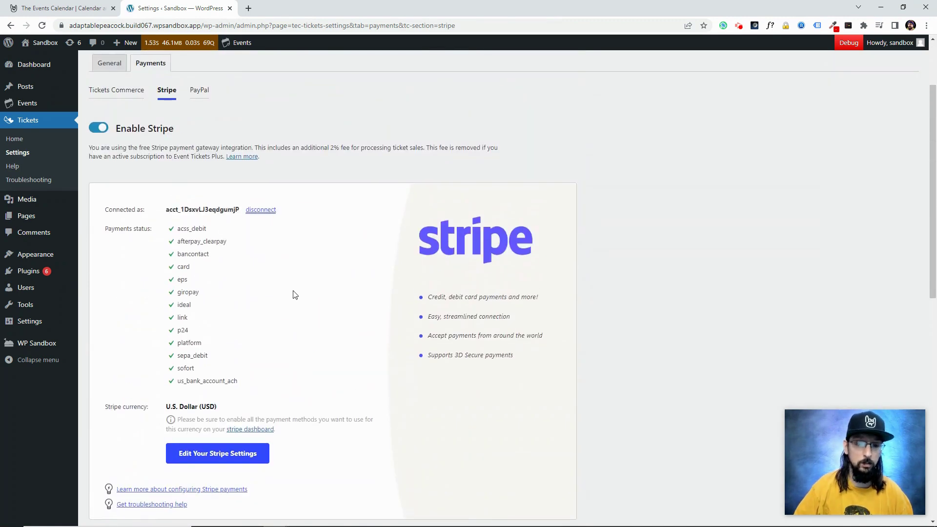
pyautogui.scroll(-2, 301, 286)
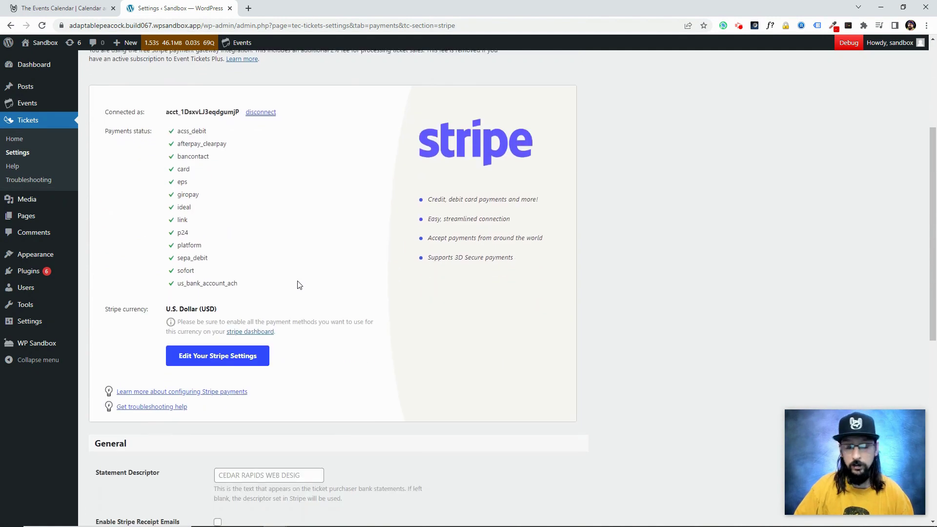
pyautogui.scroll(3, 285, 256)
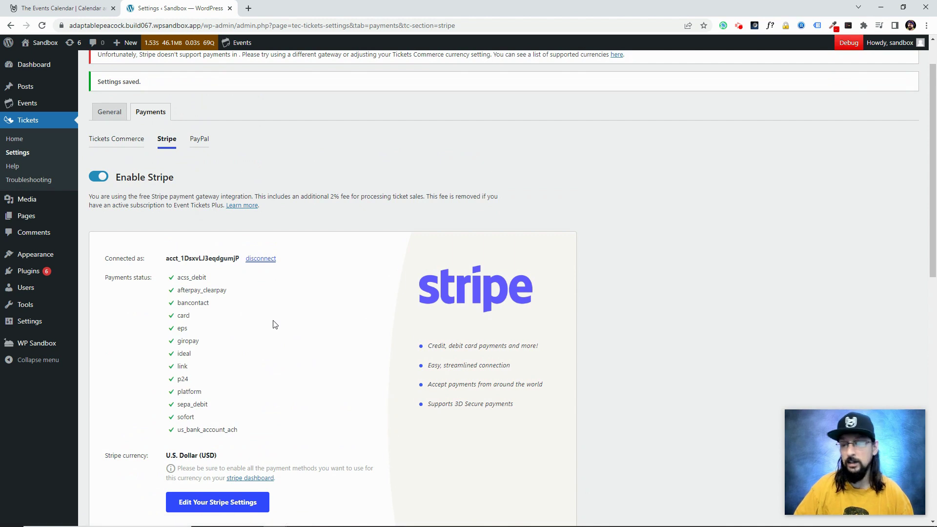
pyautogui.scroll(-2, 273, 324)
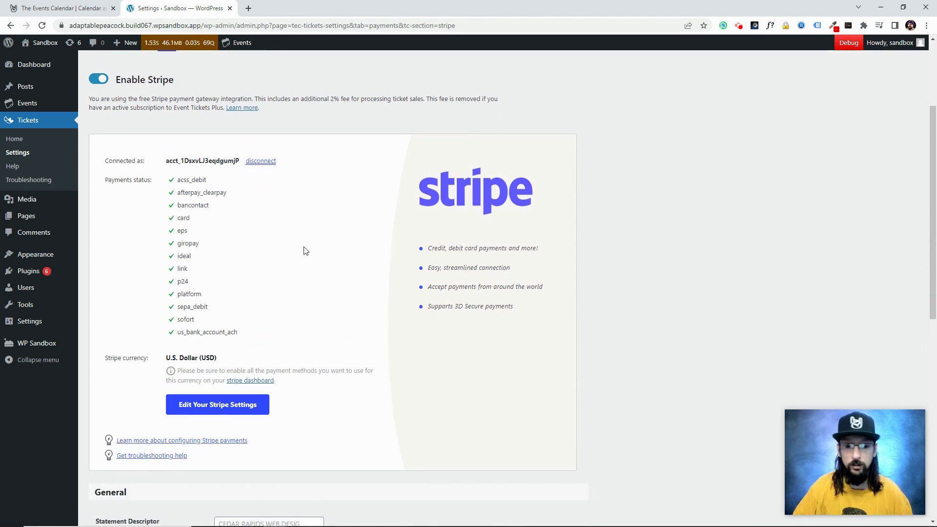
pyautogui.scroll(-4, 311, 257)
pyautogui.scroll(6, 311, 257)
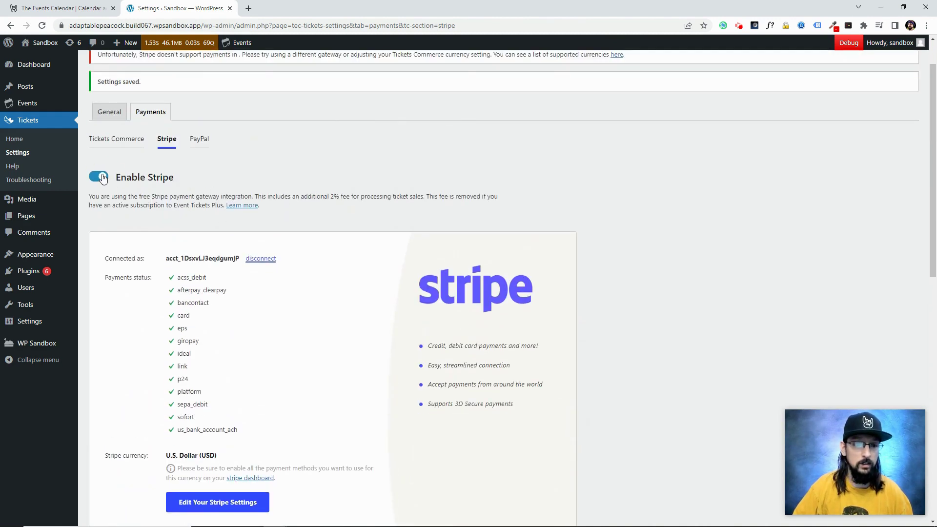
pyautogui.click(100, 177)
pyautogui.scroll(-8, 110, 441)
pyautogui.scroll(-2, 109, 440)
pyautogui.click(110, 488)
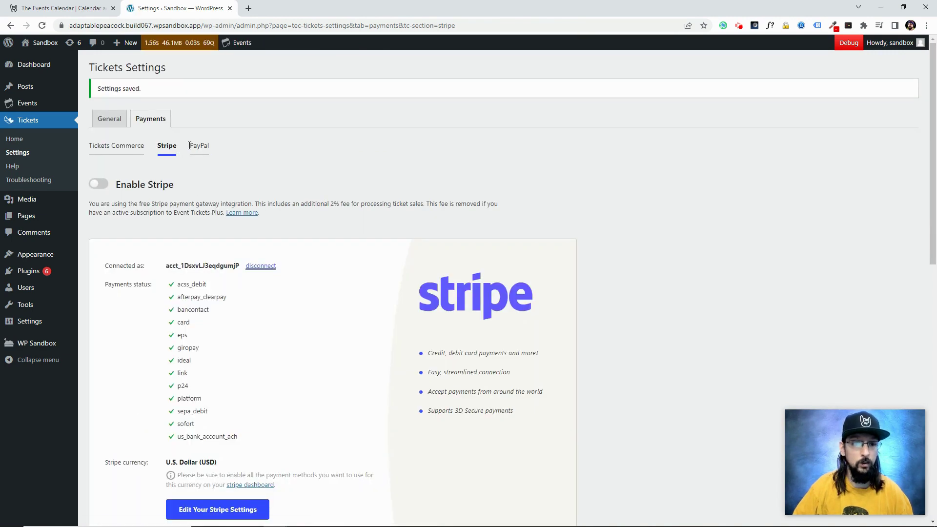
pyautogui.click(200, 151)
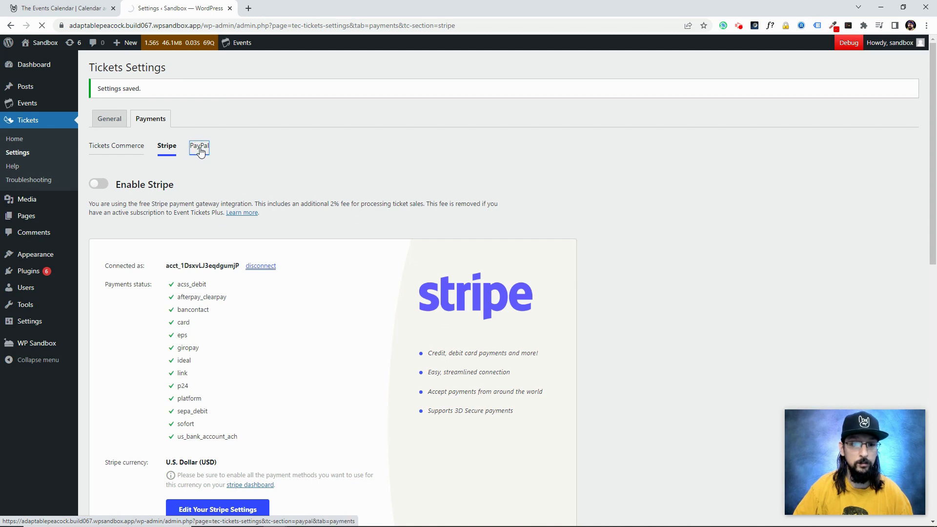
# - Sign in to PayPal with the prefilled account, agree to connect it, and return to the site
pyautogui.click(168, 299)
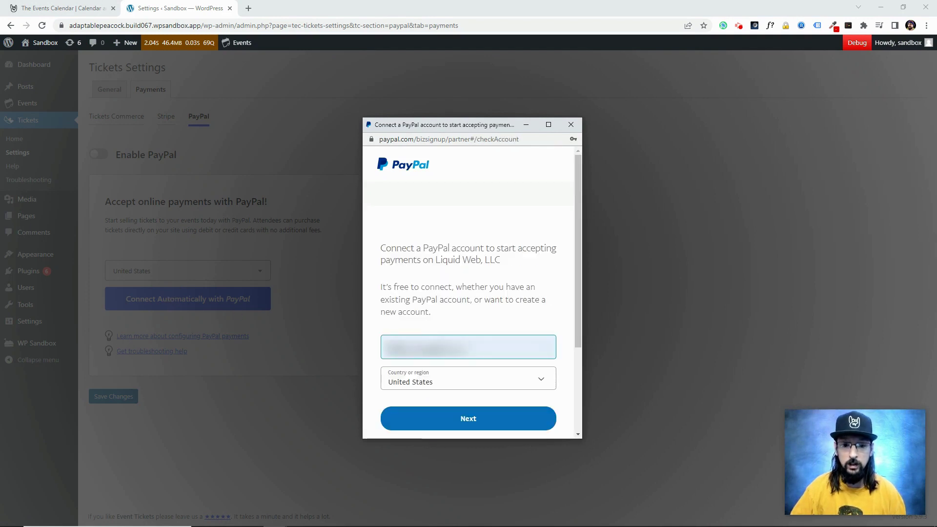
pyautogui.click(469, 420)
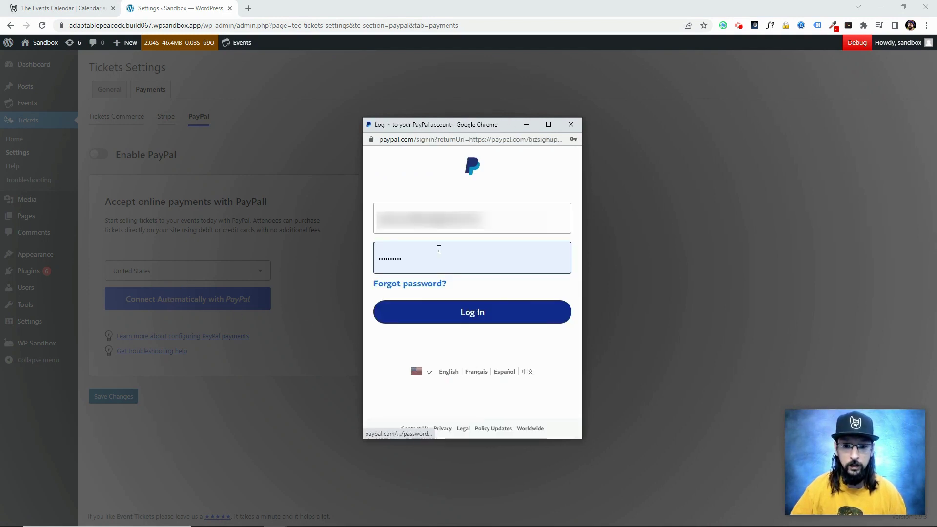
pyautogui.click(458, 310)
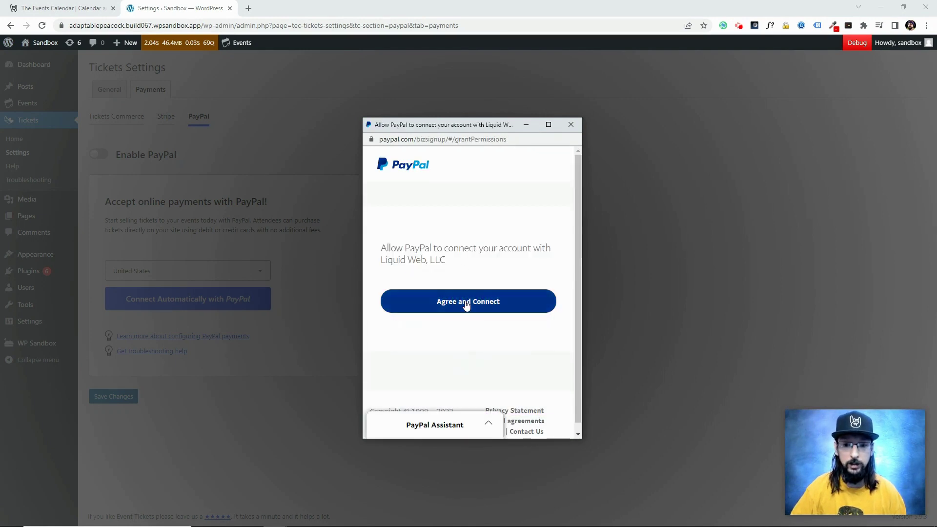
pyautogui.click(466, 303)
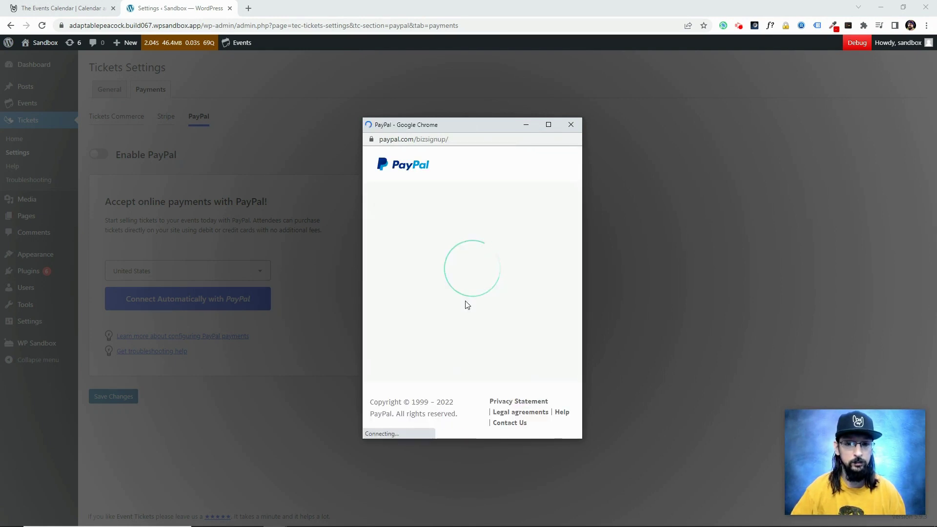
pyautogui.scroll(-1, 466, 303)
pyautogui.click(466, 302)
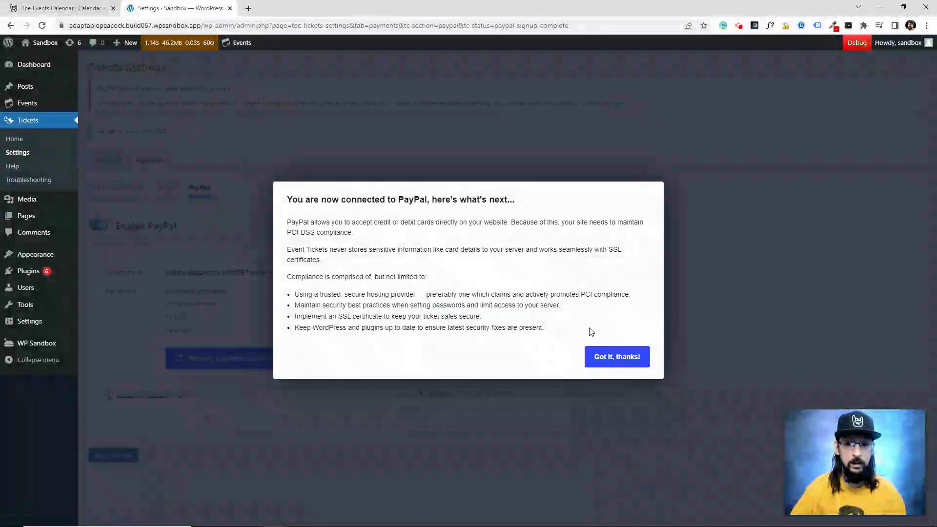
# - Dismiss the PayPal connected notice and save the PayPal payment settings
pyautogui.click(616, 356)
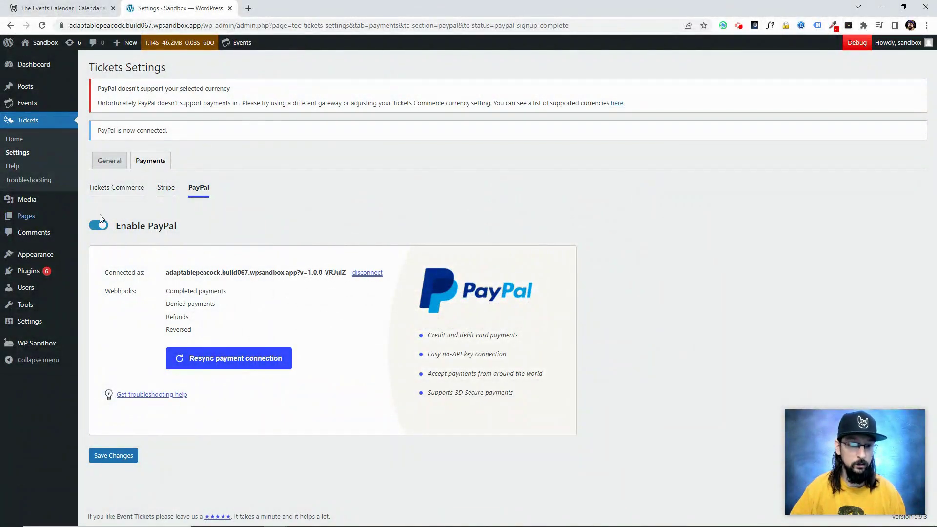
pyautogui.click(125, 456)
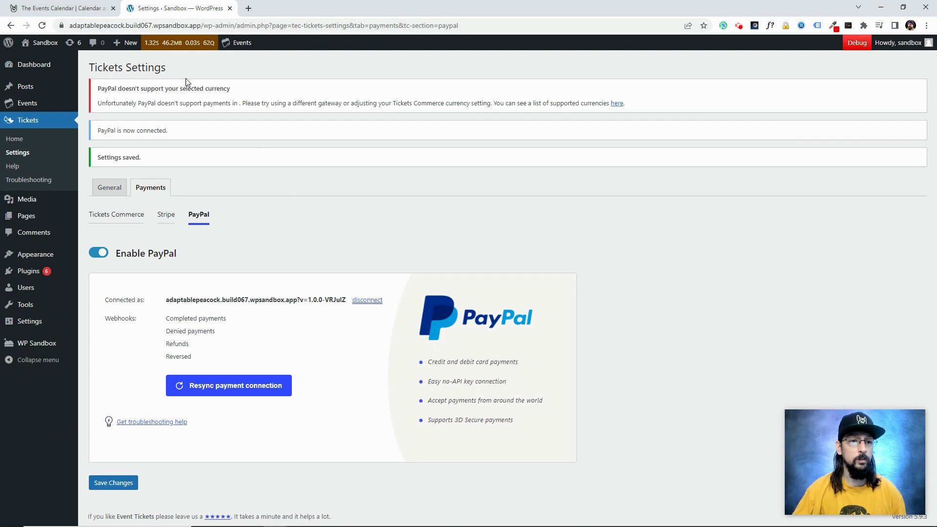
# - Create a new event titled 'Some event' and set its date to June 22, 8:00 am–5:00 pm
pyautogui.moveTo(128, 43)
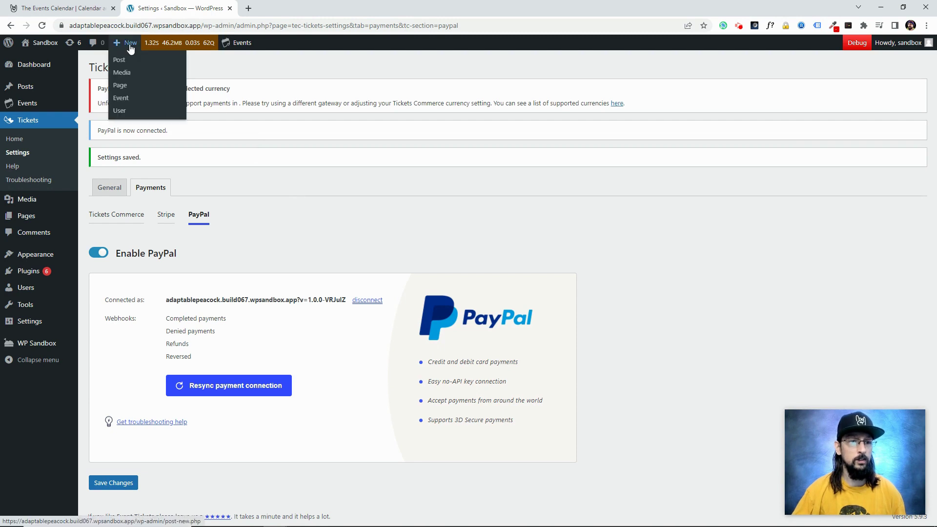
pyautogui.click(120, 98)
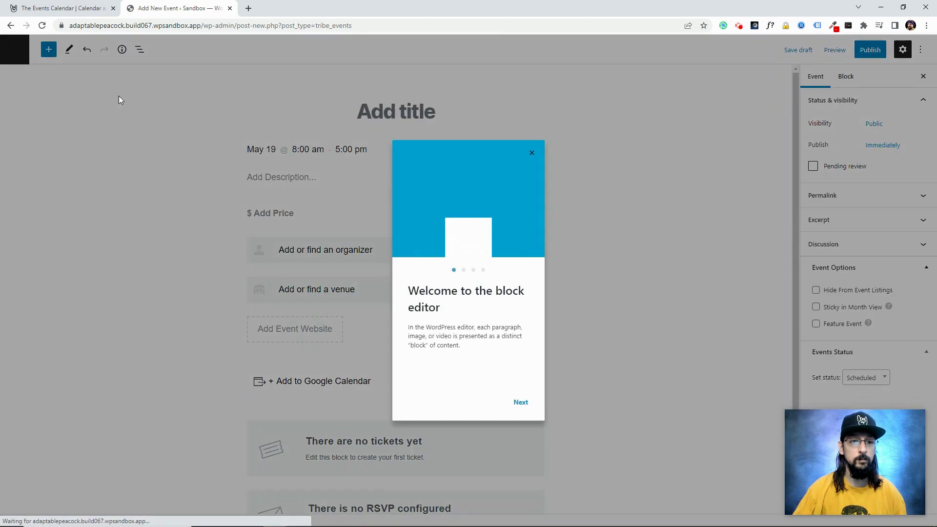
pyautogui.click(534, 156)
pyautogui.write('Som')
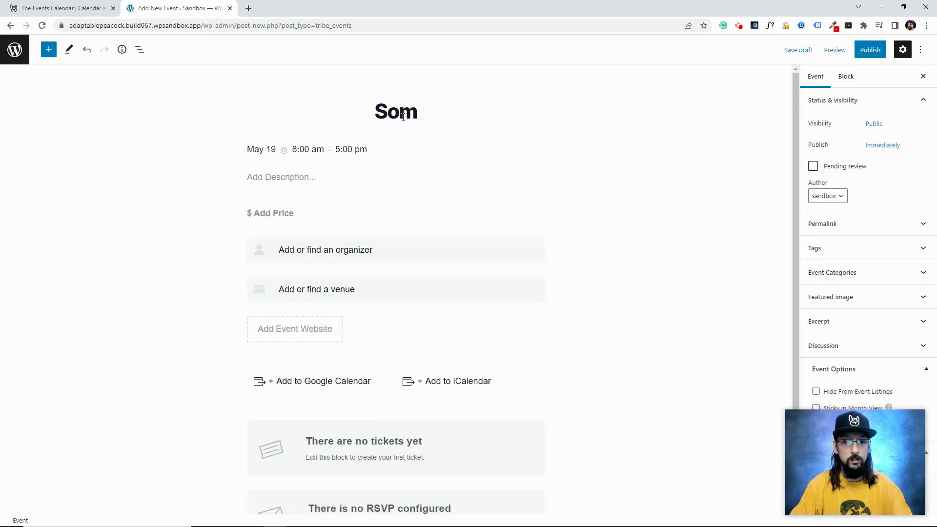
pyautogui.write('e event')
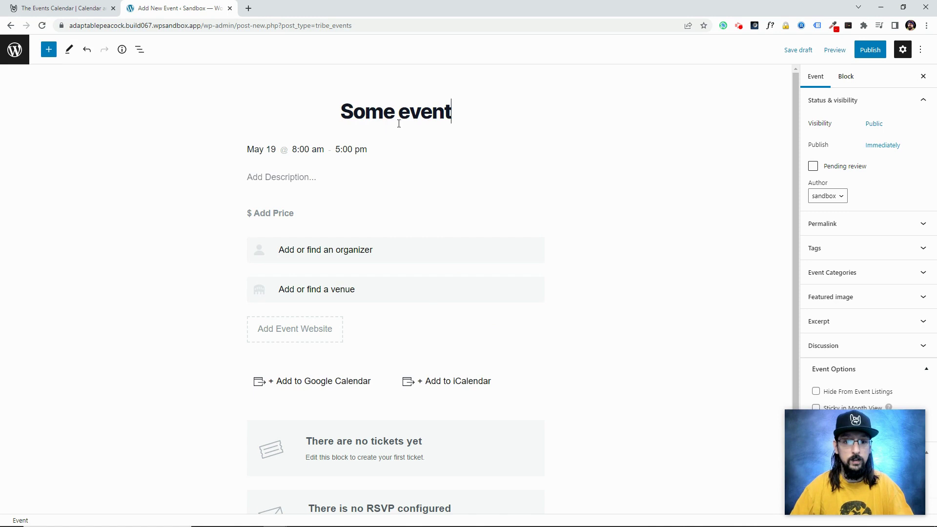
pyautogui.click(310, 155)
pyautogui.click(472, 276)
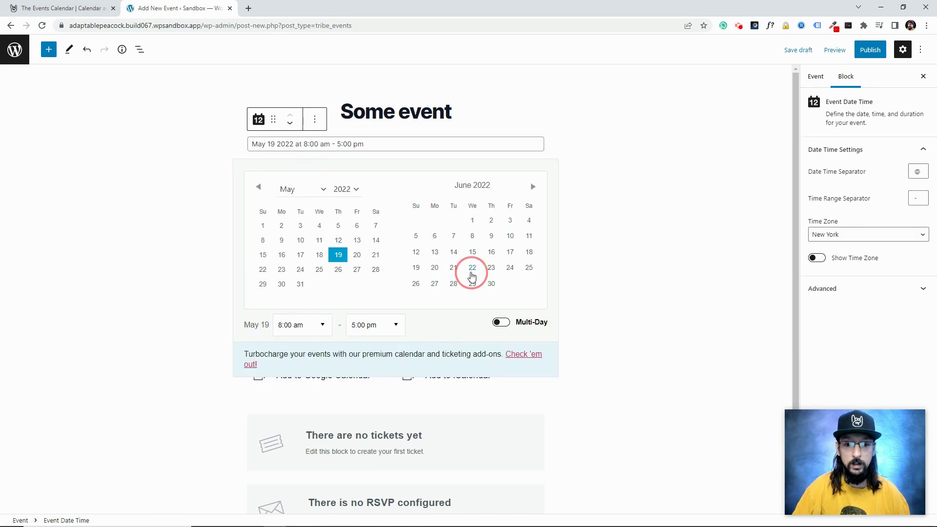
pyautogui.click(621, 249)
pyautogui.scroll(-2, 332, 266)
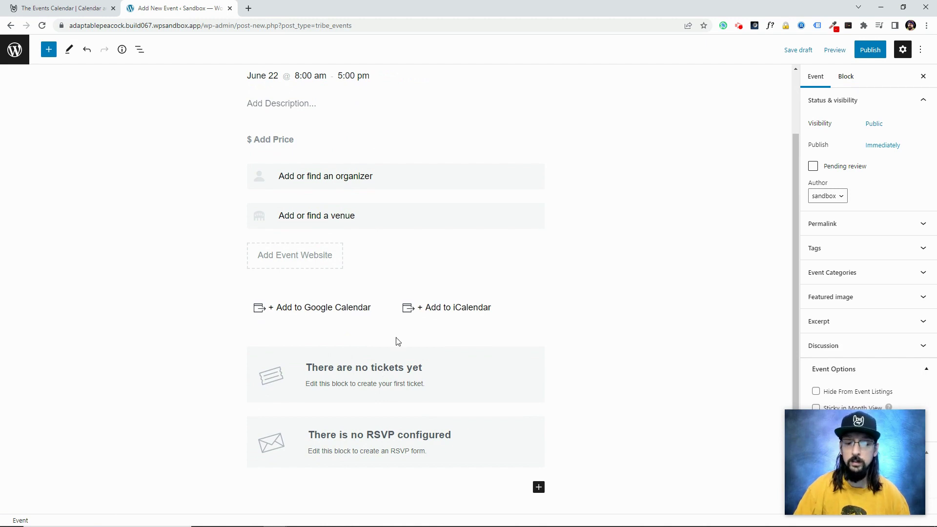
pyautogui.click(540, 490)
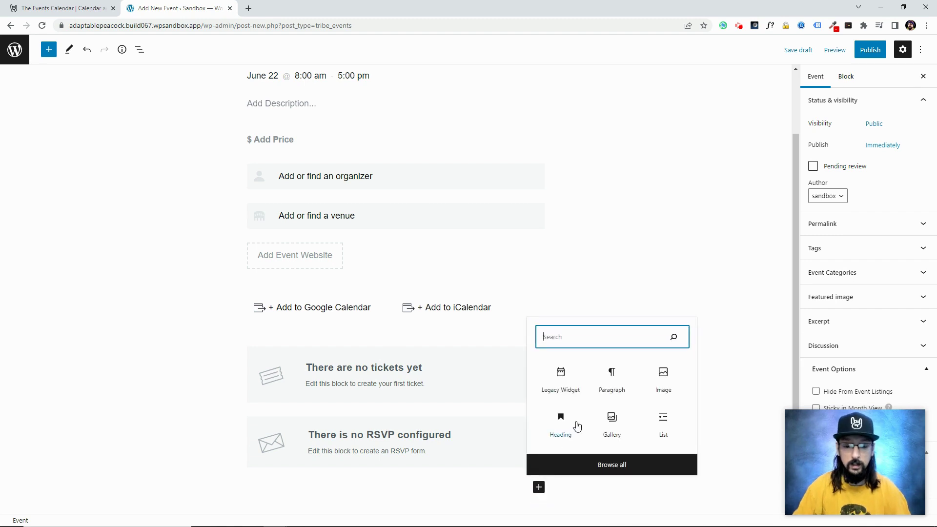
# - Select the event's Tickets block and add a ticket named 'Going'
pyautogui.write('ticket')
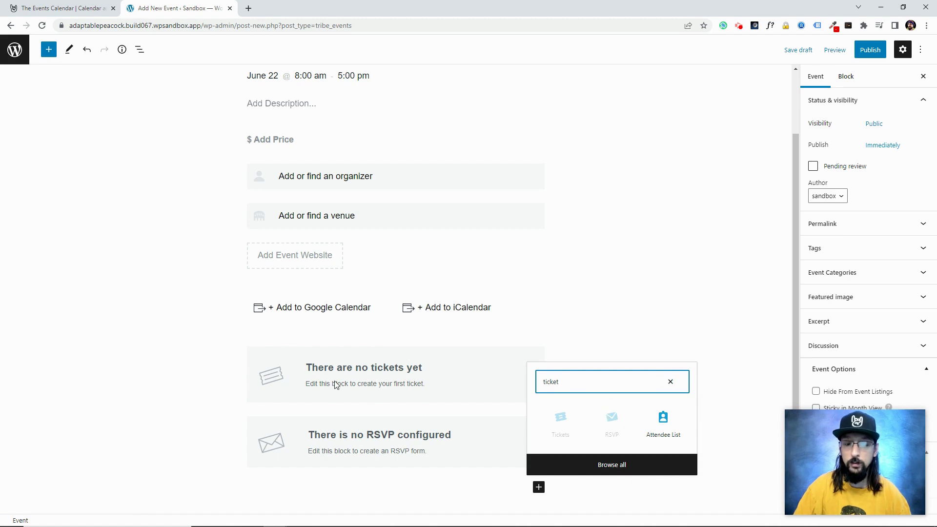
pyautogui.click(671, 381)
pyautogui.click(403, 366)
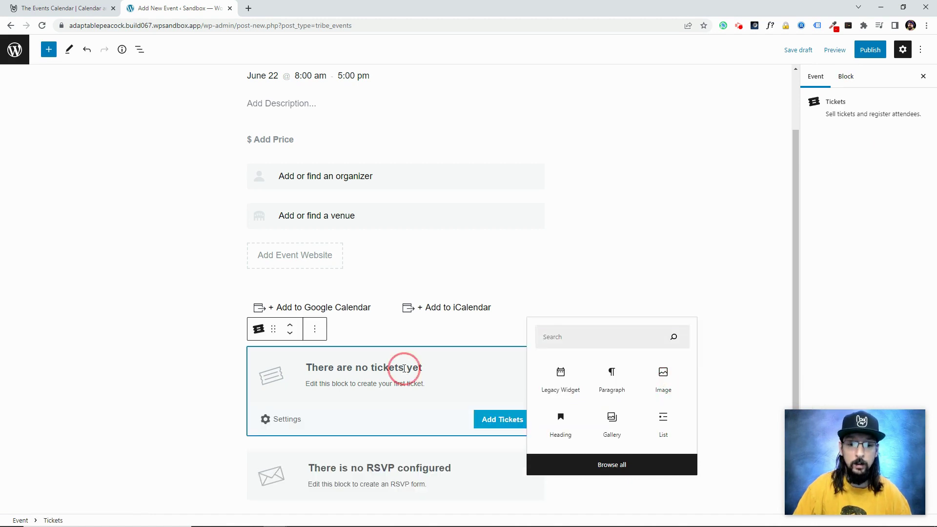
pyautogui.click(486, 419)
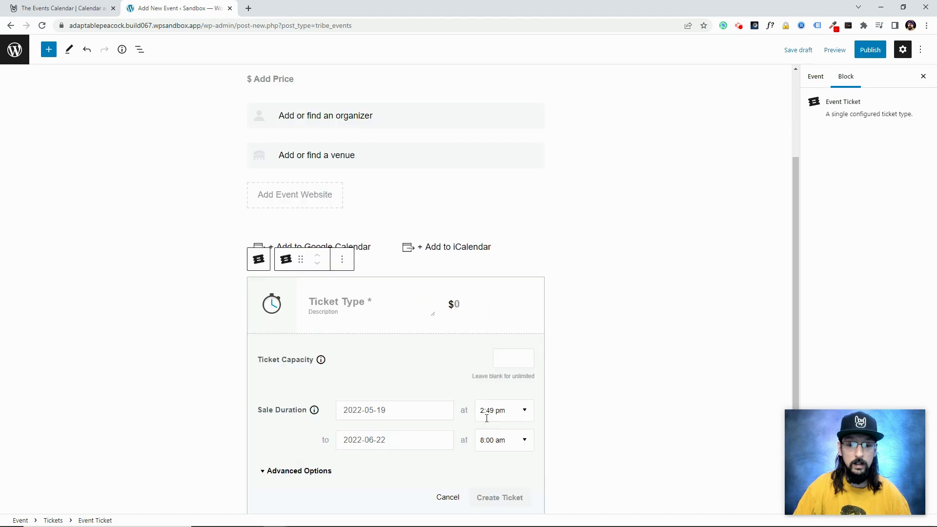
pyautogui.click(328, 302)
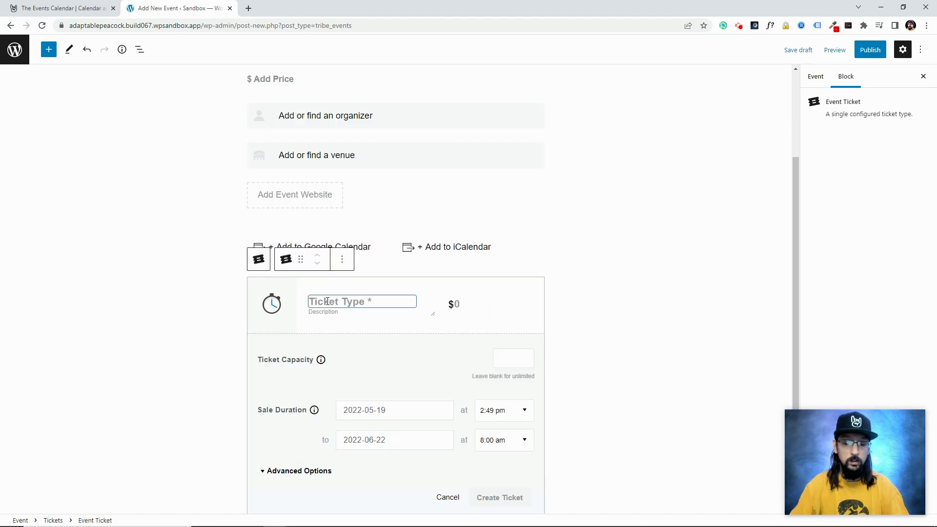
pyautogui.write('Going')
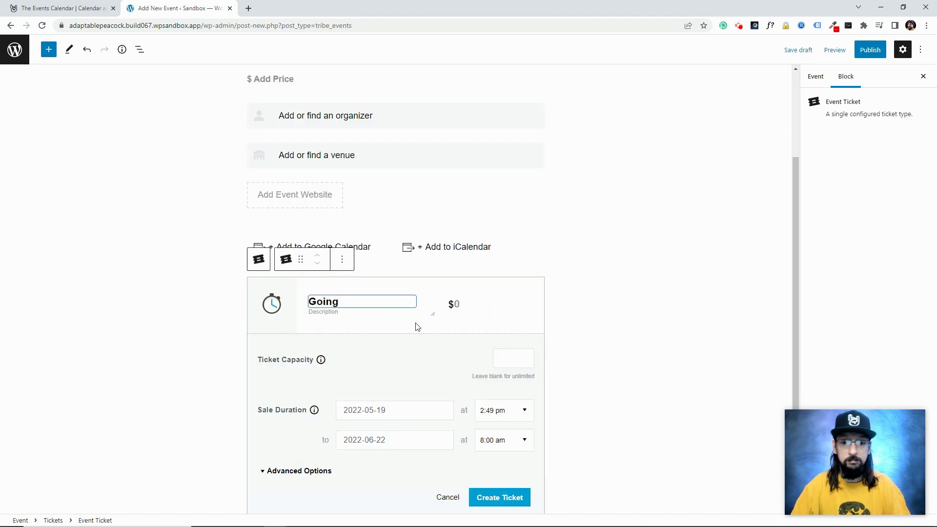
# - Set the Going ticket to $5 with capacity 10, create it, and begin publishing
pyautogui.click(465, 303)
pyautogui.click(464, 302)
pyautogui.click(464, 302)
pyautogui.click(464, 302)
pyautogui.click(464, 301)
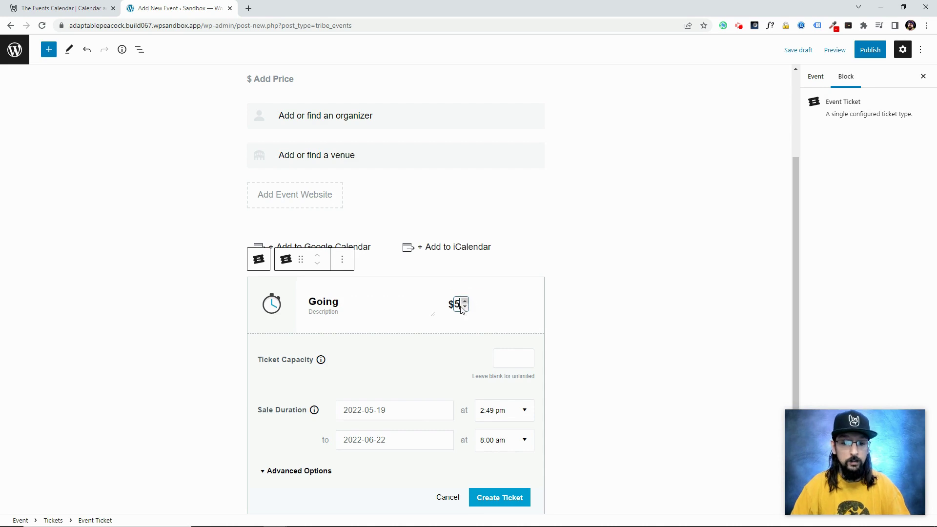
pyautogui.click(507, 362)
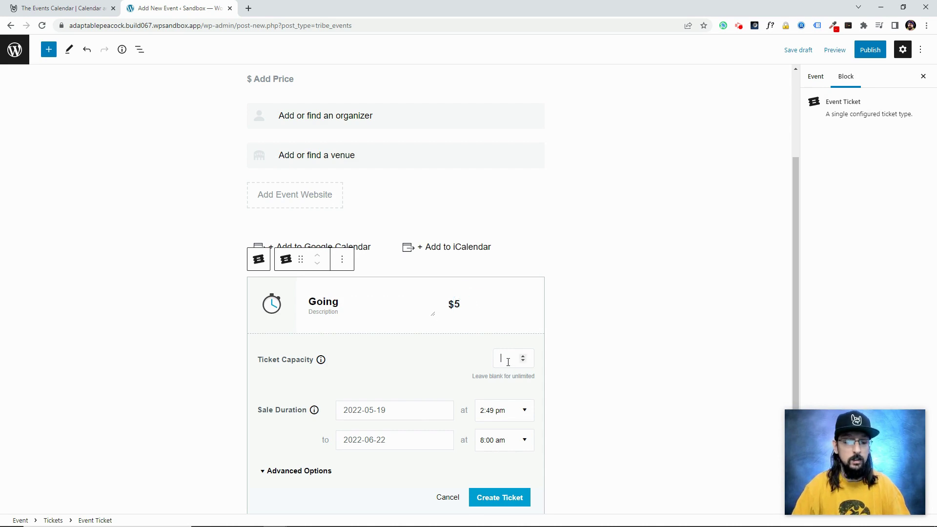
pyautogui.scroll(-2, 388, 376)
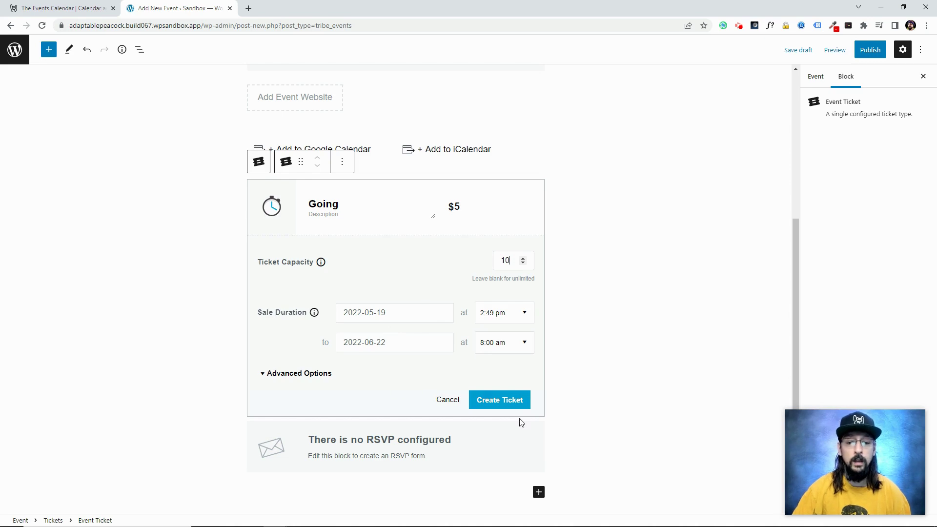
pyautogui.click(500, 403)
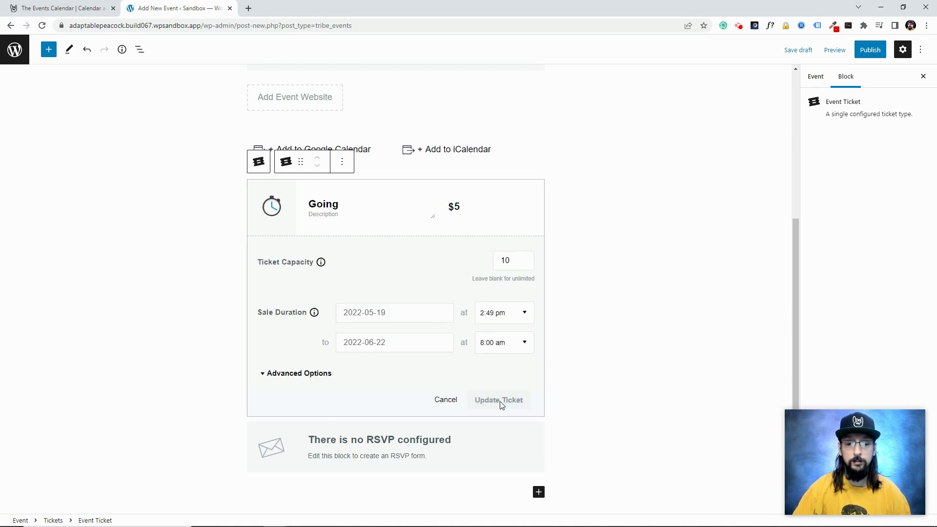
pyautogui.click(864, 53)
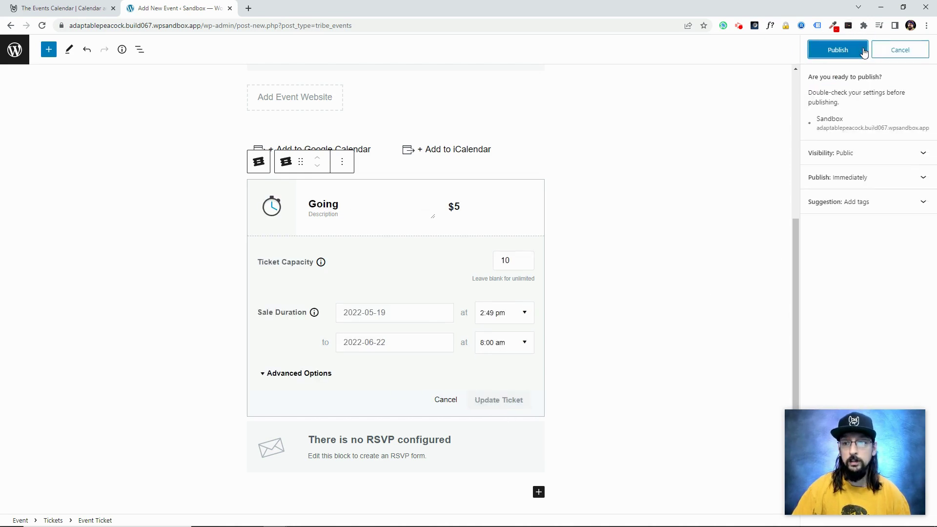
# - Publish the event, view it, and take one Going ticket to checkout
pyautogui.click(851, 47)
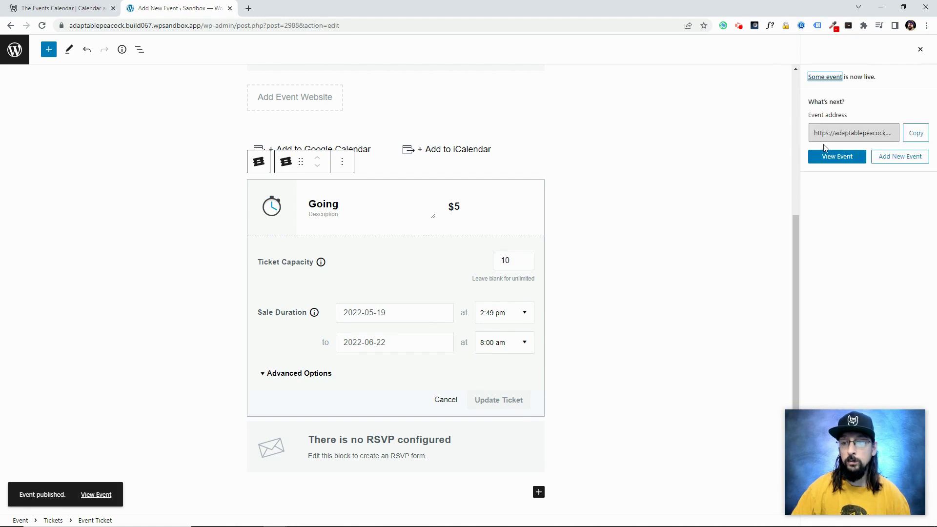
pyautogui.click(836, 157)
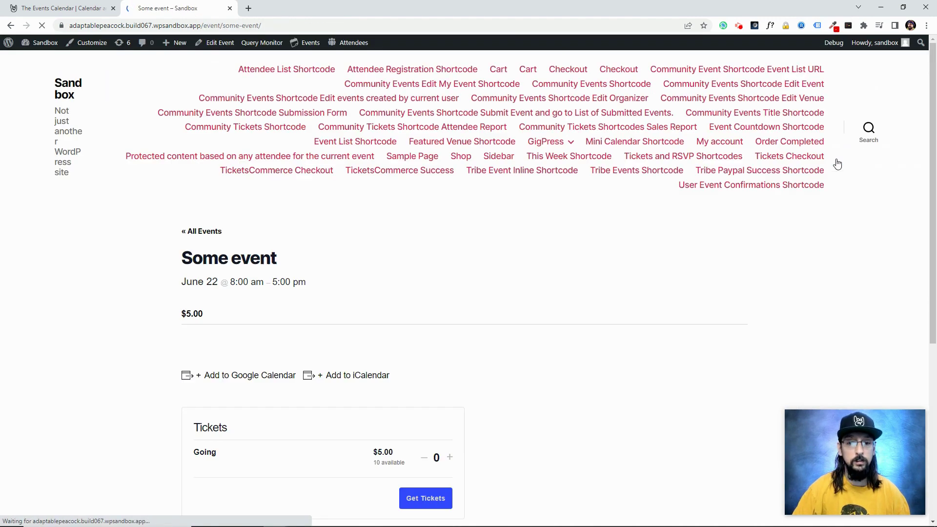
pyautogui.scroll(-3, 372, 284)
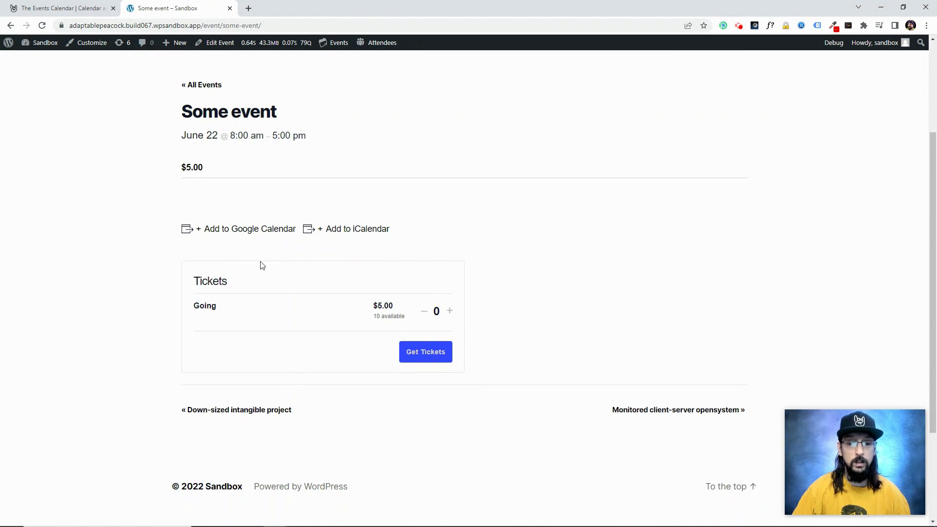
pyautogui.moveTo(194, 306); pyautogui.dragTo(212, 306)
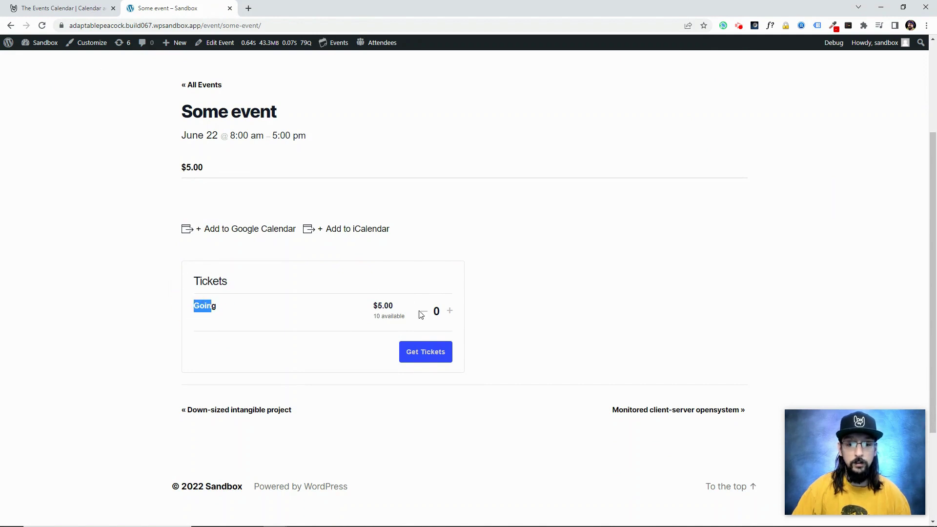
pyautogui.click(449, 311)
pyautogui.click(426, 351)
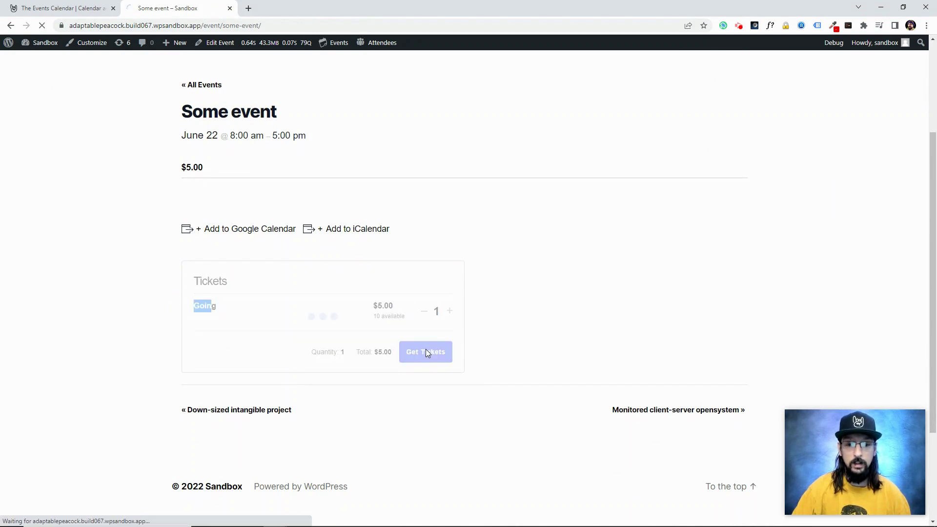
# - Review the Tickets Checkout page: one Going ticket, $5.00 total, with PayPal and card options
pyautogui.scroll(-4, 287, 357)
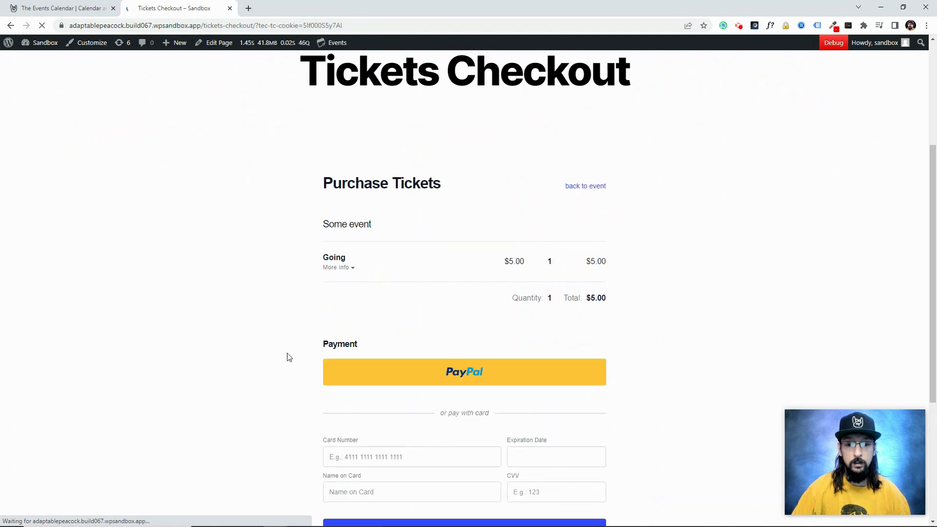
pyautogui.scroll(-2, 383, 283)
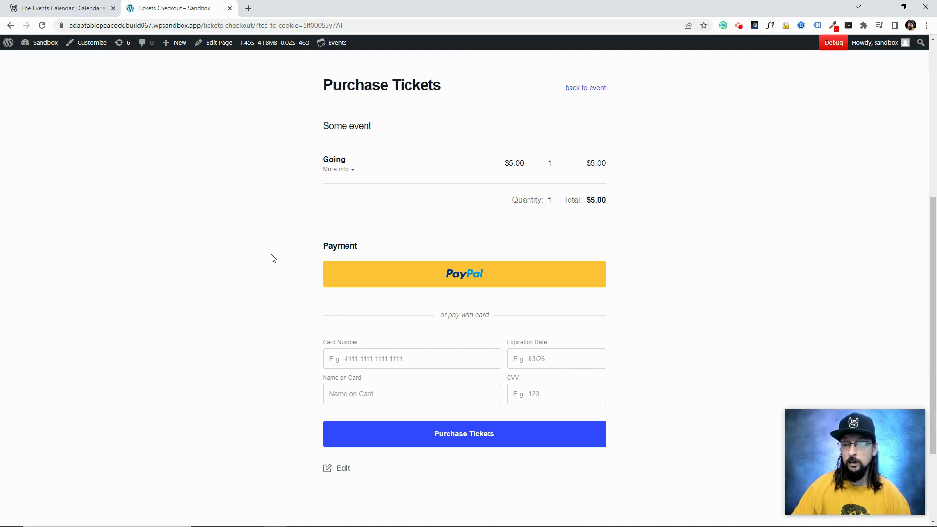
pyautogui.scroll(-3, 278, 299)
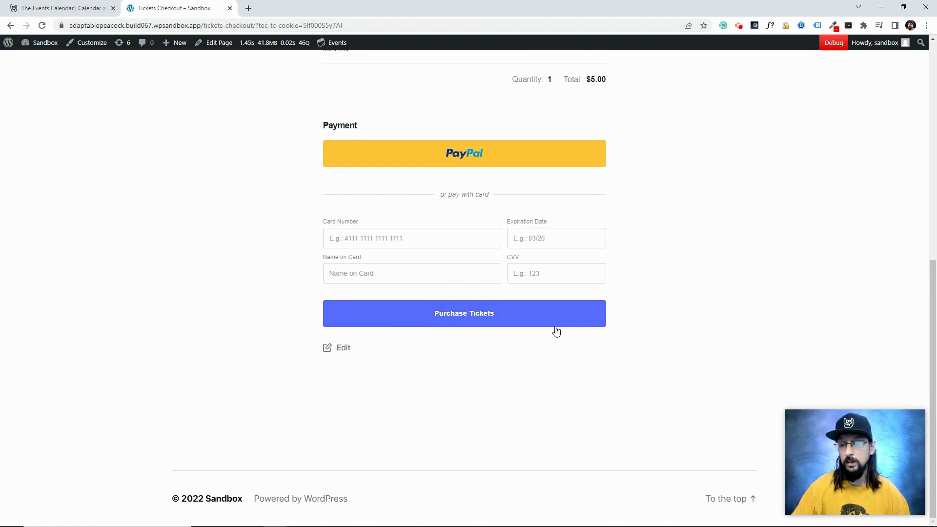
pyautogui.scroll(8, 629, 244)
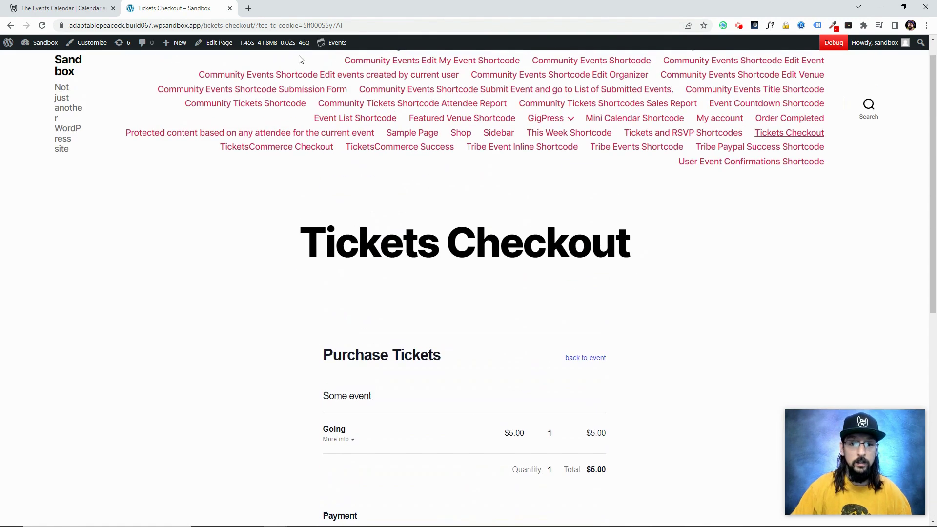
# - Start a new post, search blocks for 'ticke' (no results), then return to the Posts list
pyautogui.moveTo(180, 46)
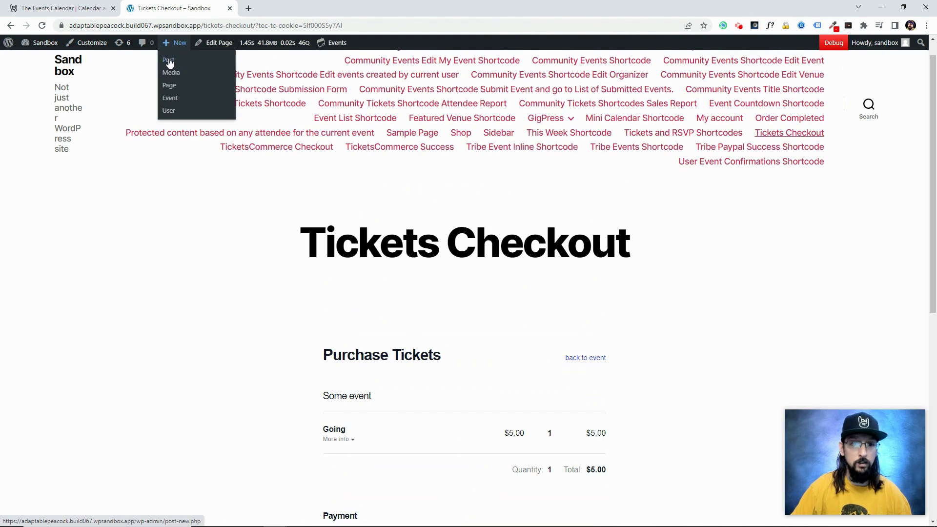
pyautogui.click(169, 60)
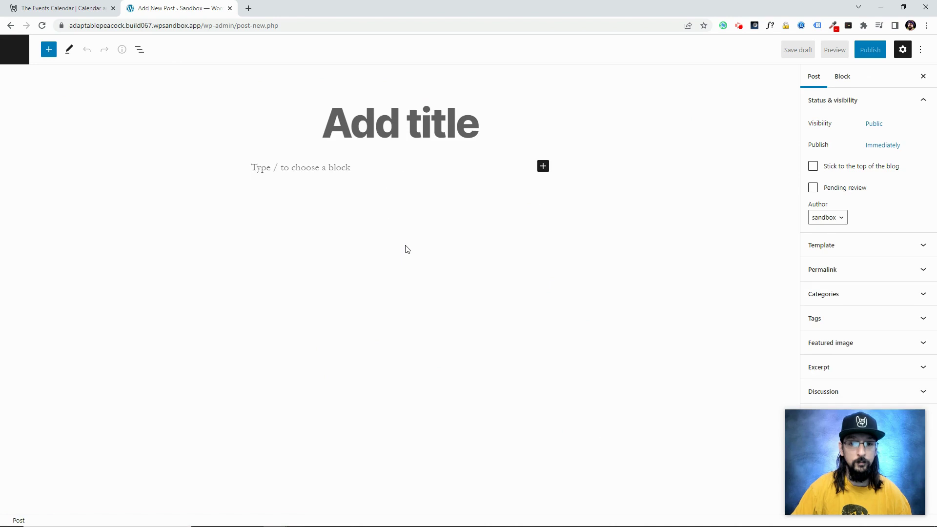
pyautogui.click(543, 167)
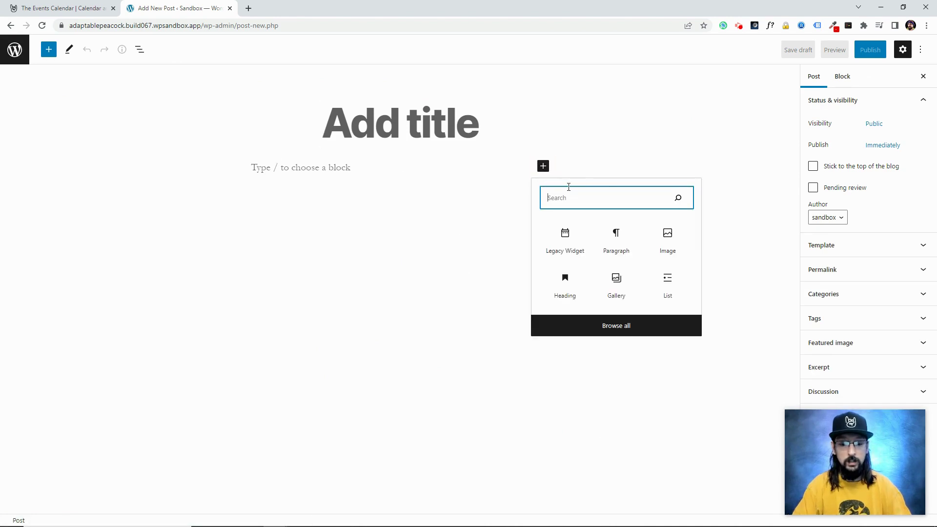
pyautogui.write('tickets')
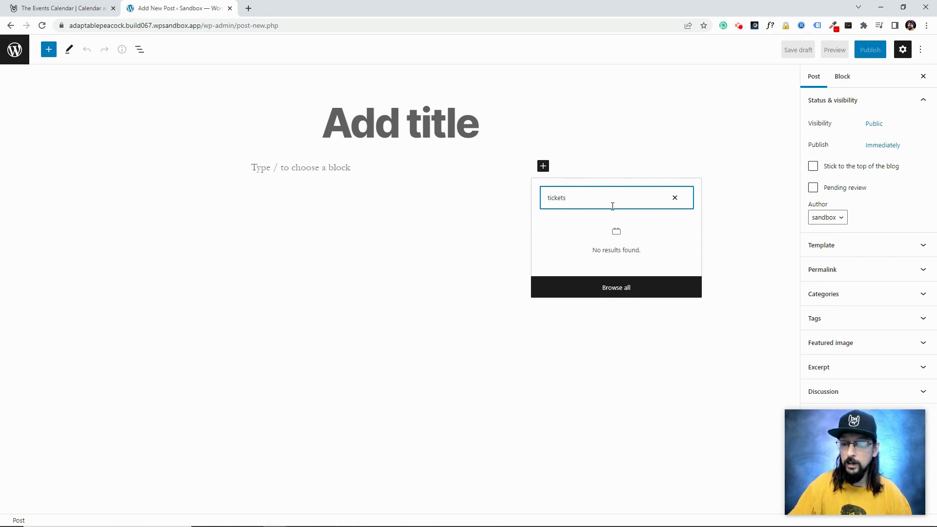
pyautogui.click(15, 50)
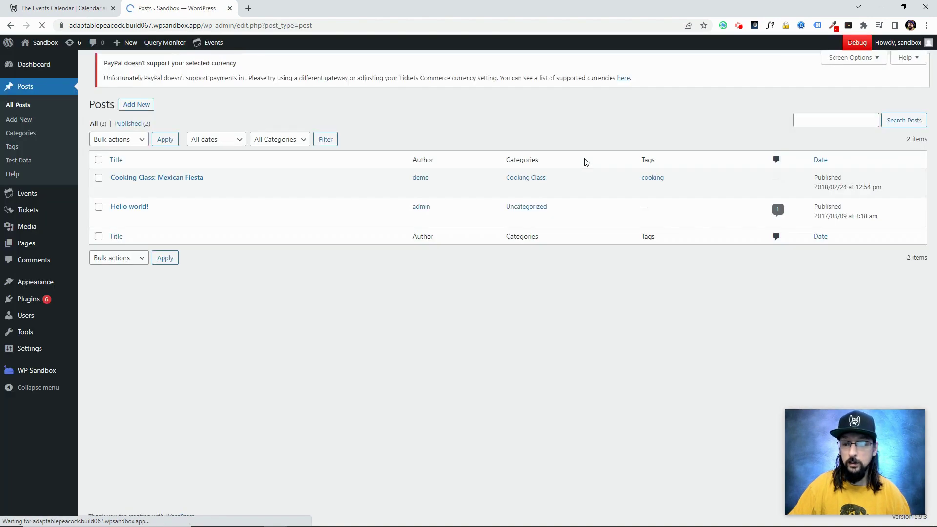
# - In Tickets Settings, enable Post and Page as post types that can have tickets, and save
pyautogui.moveTo(24, 210)
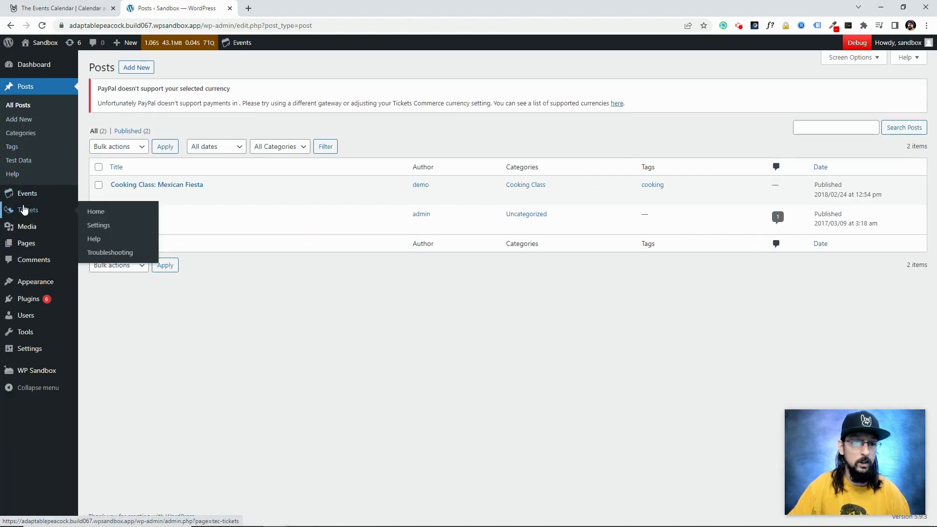
pyautogui.click(98, 228)
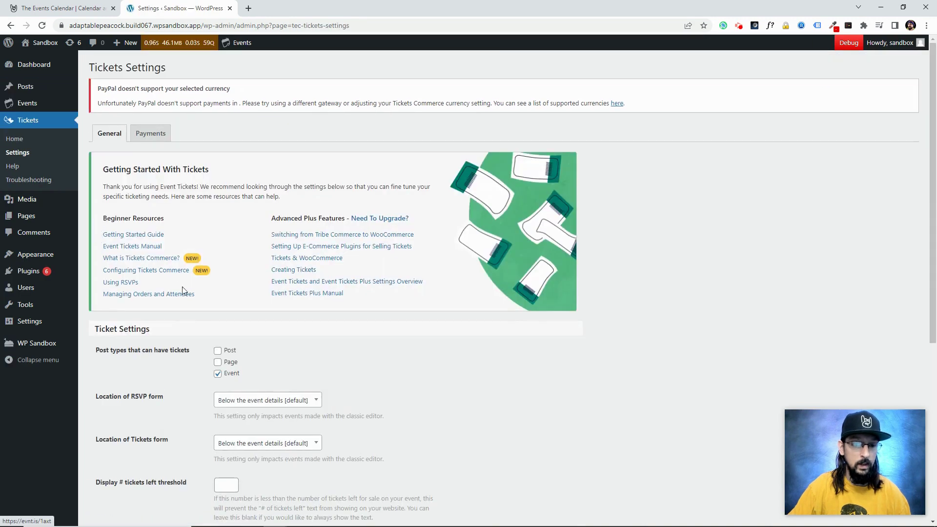
pyautogui.click(218, 362)
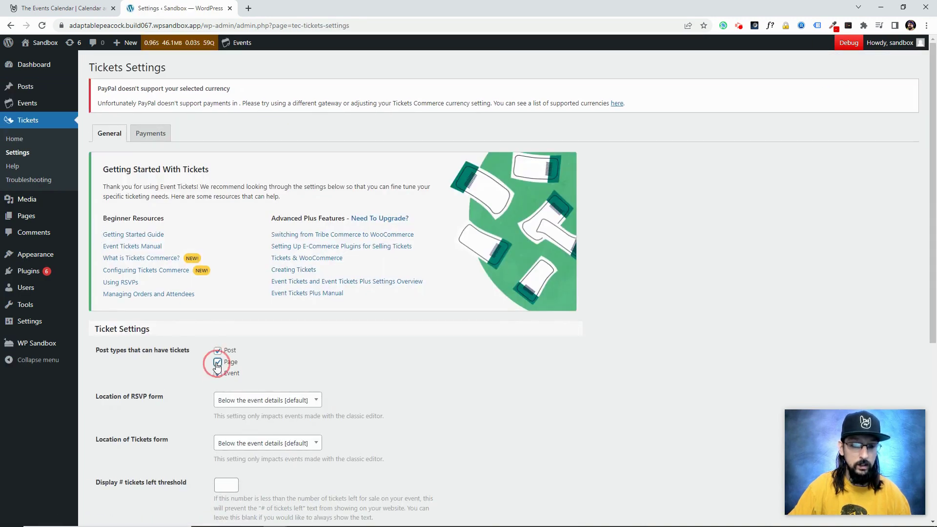
pyautogui.scroll(-5, 210, 332)
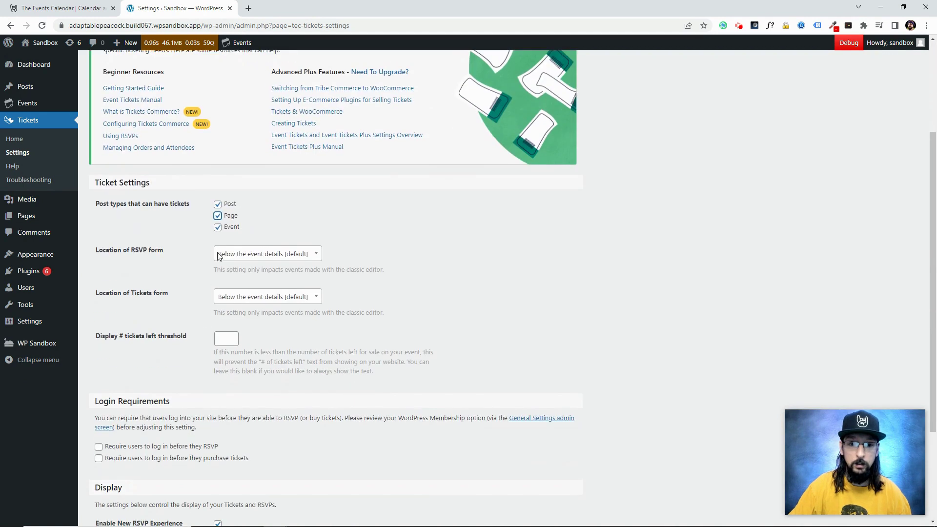
pyautogui.click(115, 487)
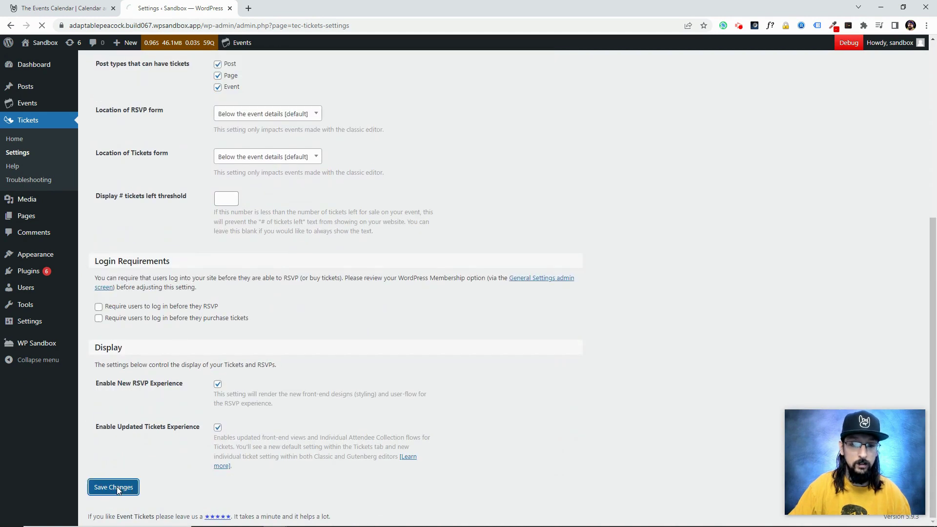
# - Create a new post and insert a Tickets block into it
pyautogui.click(120, 59)
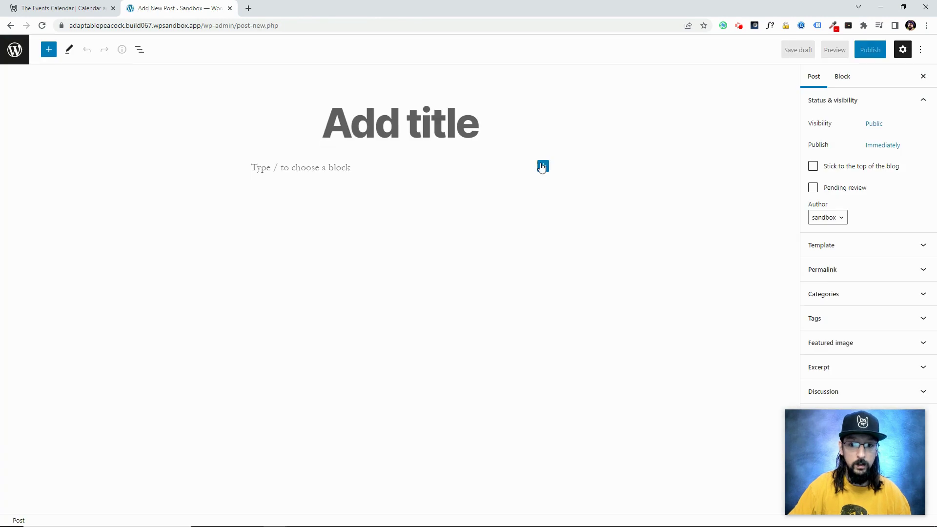
pyautogui.click(543, 165)
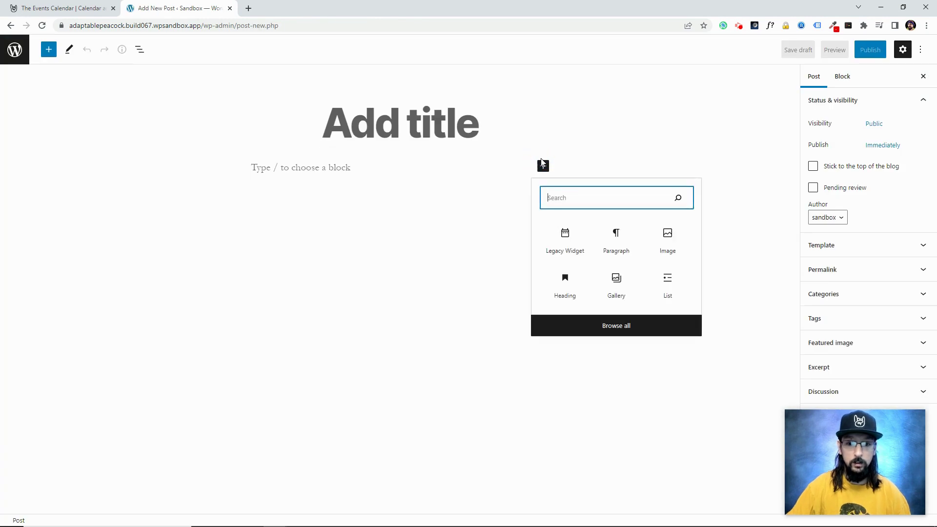
pyautogui.write('ticket')
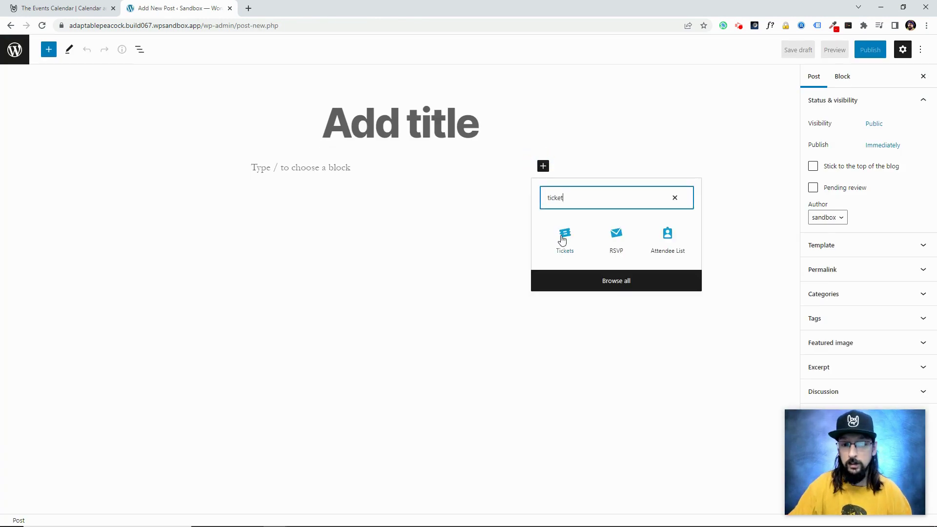
pyautogui.click(565, 235)
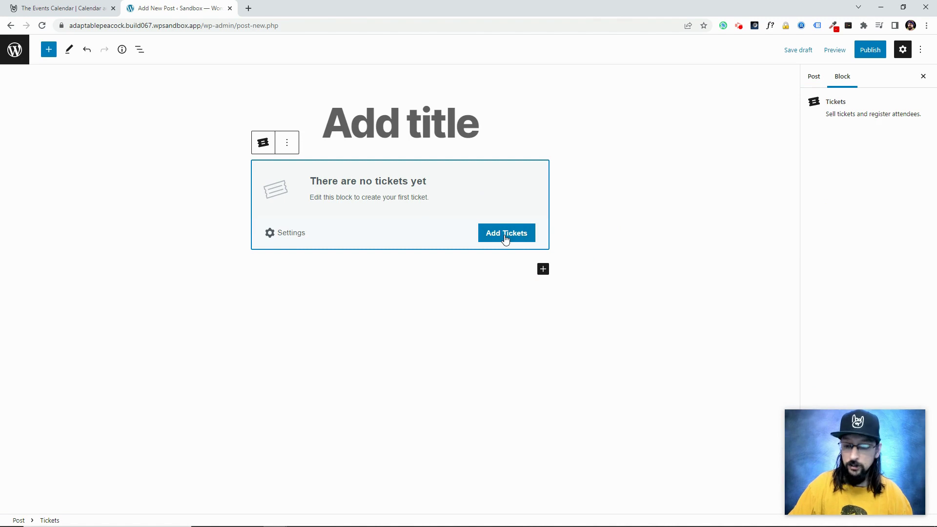
# - Create a ticket named 'Going' priced at 100 with a capacity of 5
pyautogui.click(506, 236)
pyautogui.click(337, 172)
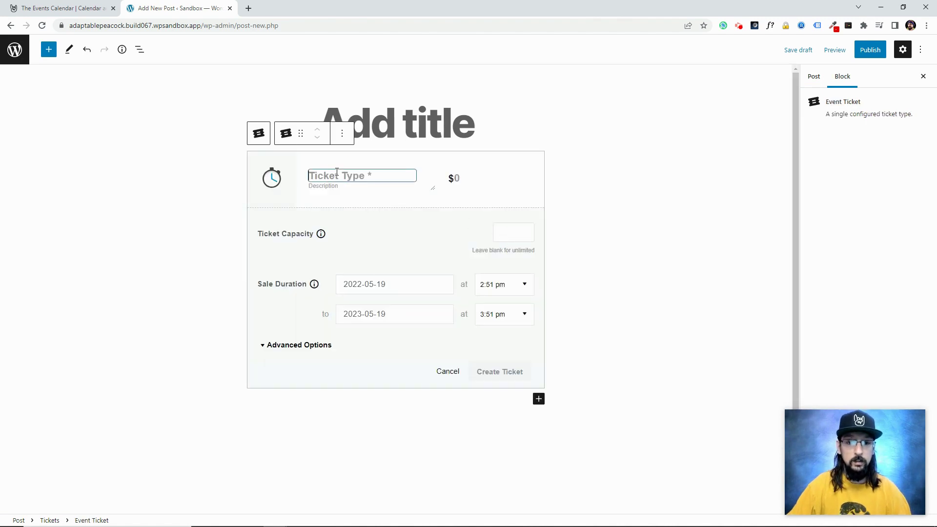
pyautogui.write('Going')
pyautogui.click(457, 178)
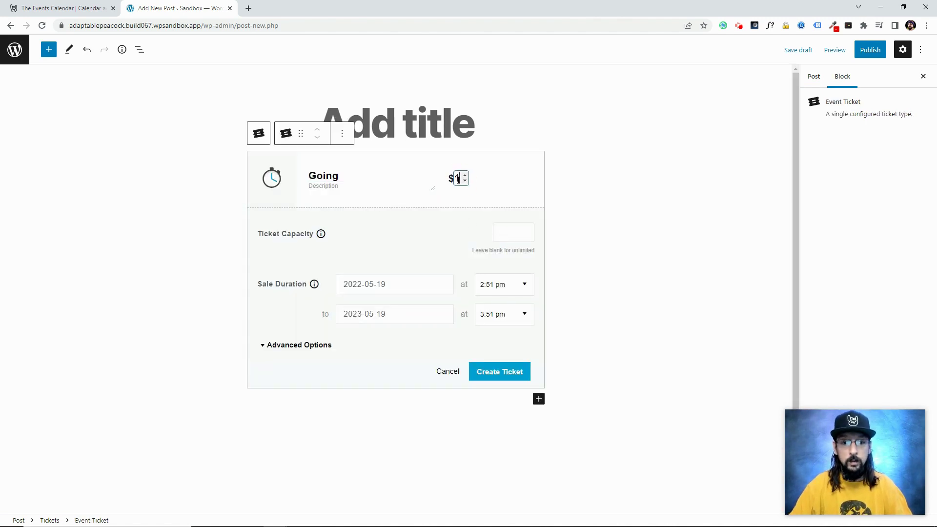
pyautogui.write('100')
pyautogui.click(500, 233)
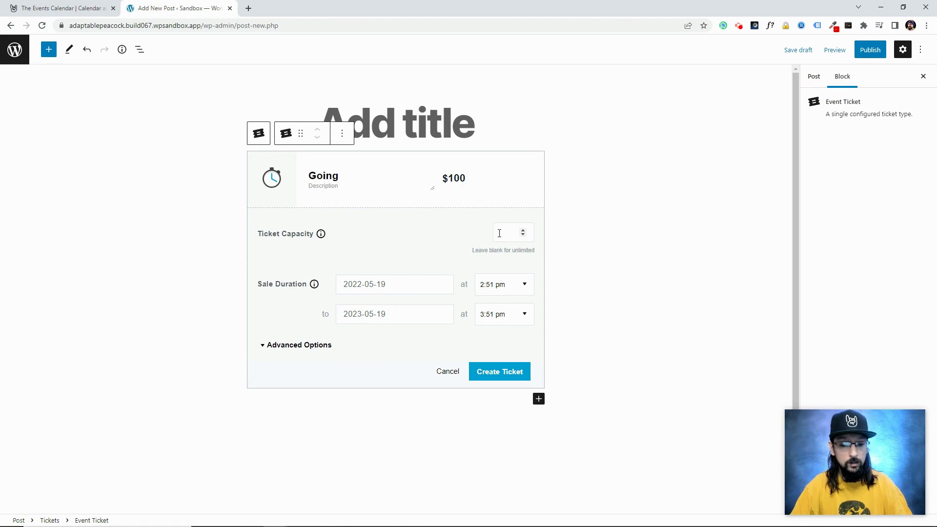
pyautogui.click(500, 370)
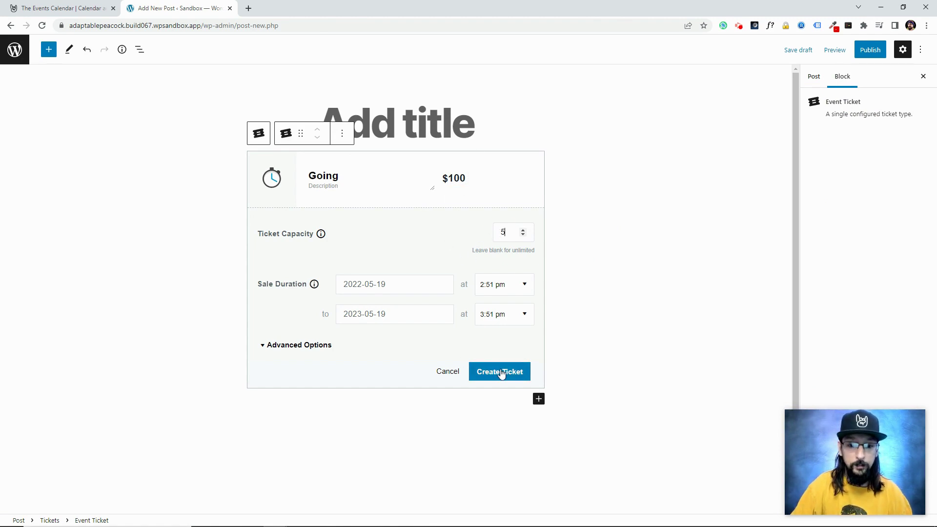
# - Start typing the post title 'Some Post', correcting the mistyped letters
pyautogui.click(412, 127)
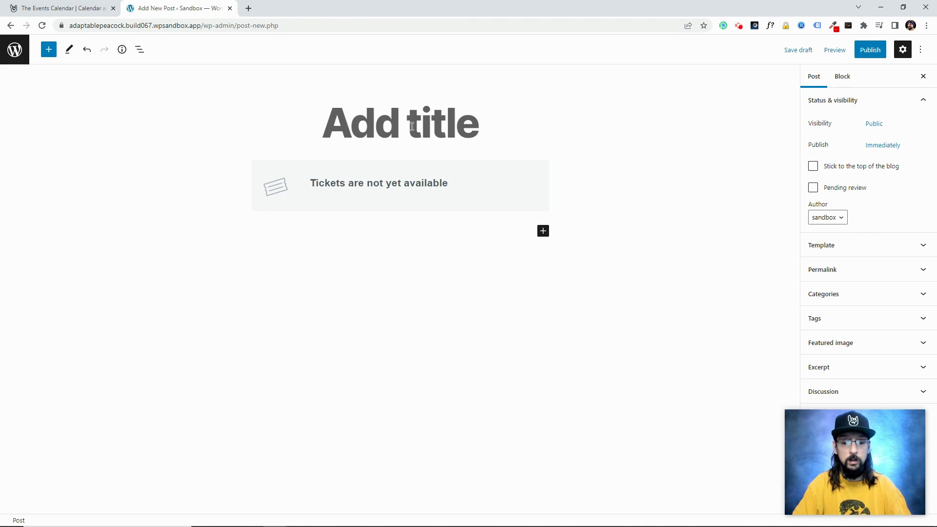
pyautogui.write('Some POst')
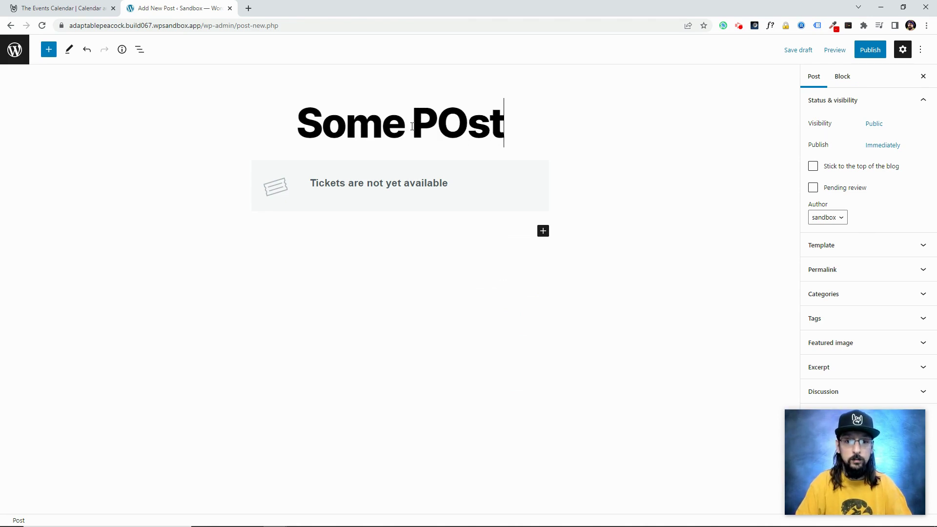
pyautogui.press('BackSpace')
pyautogui.press('BackSpace')
pyautogui.press('BackSpace')
# - Finish the title as 'Some Post' and publish the post
pyautogui.write('ost')
pyautogui.click(870, 50)
pyautogui.click(848, 50)
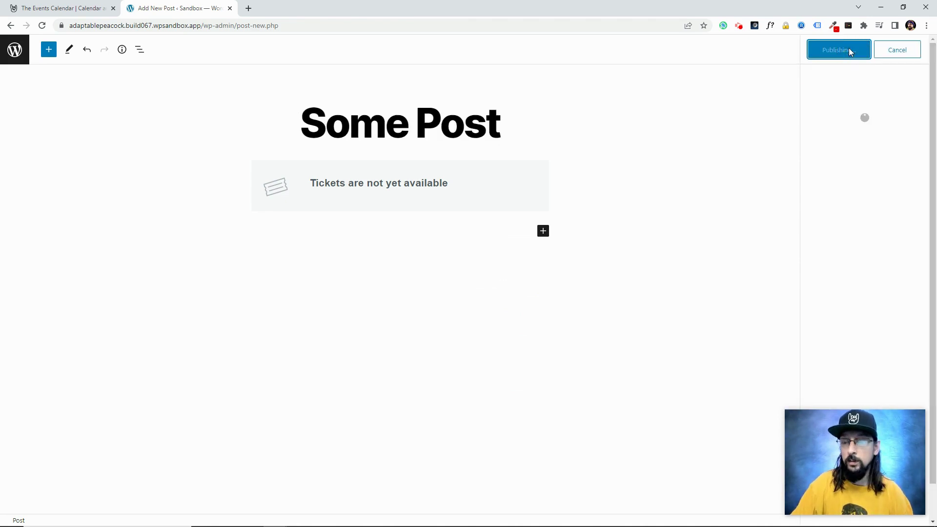
# - On the live post, raise the Going ticket quantity to 5 for a $500.00 total
pyautogui.scroll(-4, 550, 223)
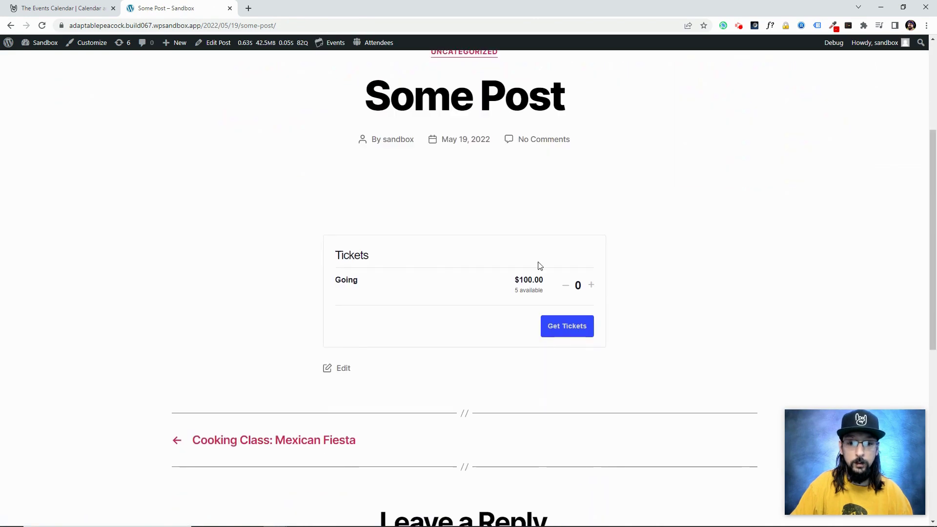
pyautogui.click(590, 287)
pyautogui.click(591, 287)
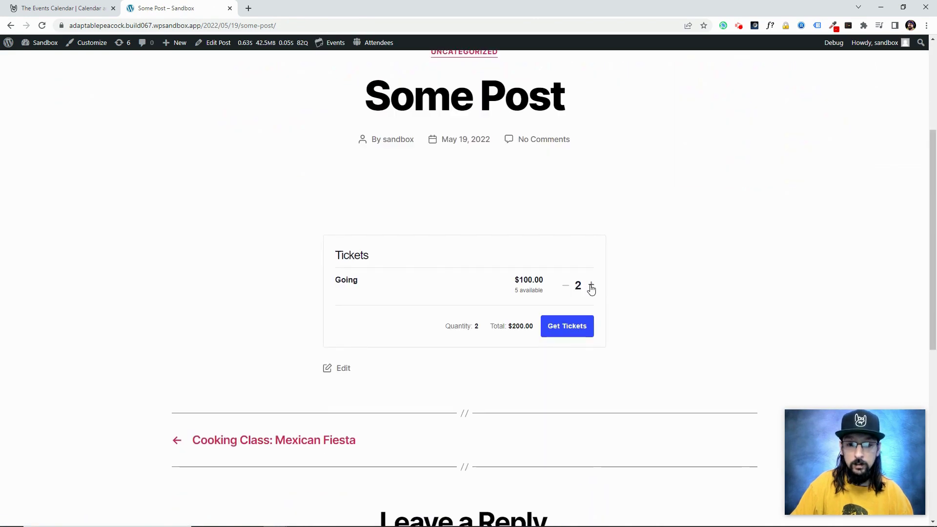
pyautogui.click(591, 287)
pyautogui.click(591, 287)
pyautogui.click(591, 288)
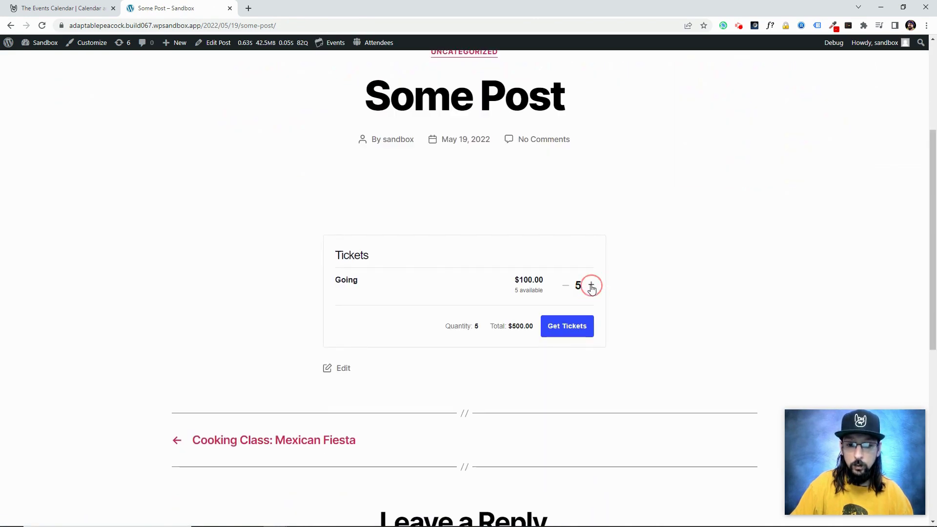